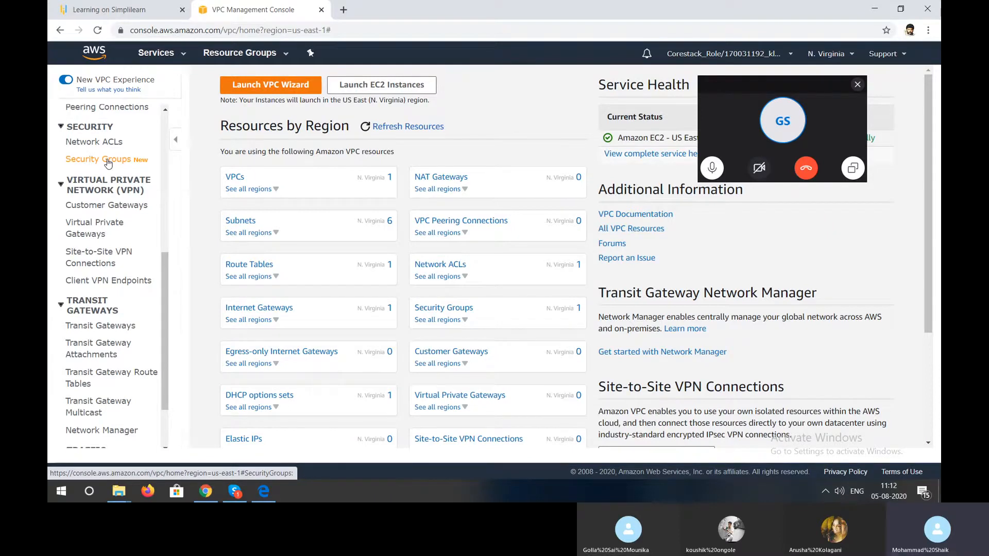
- Open the list of existing security groups in the VPC console
{"action": "scroll", "coordinate": [75, 300], "scroll_direction": "down", "scroll_amount": 1}
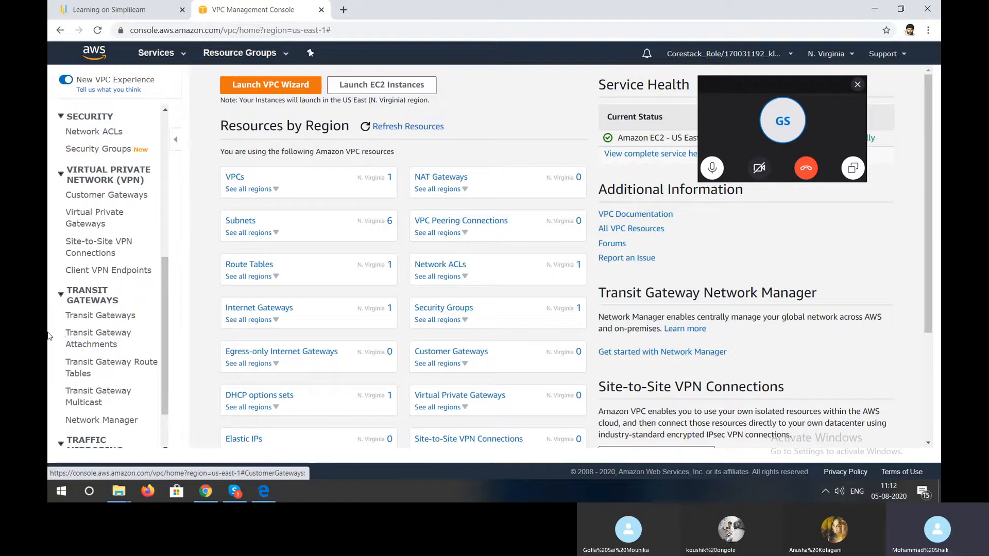
{"action": "scroll", "coordinate": [77, 289], "scroll_direction": "up", "scroll_amount": 2}
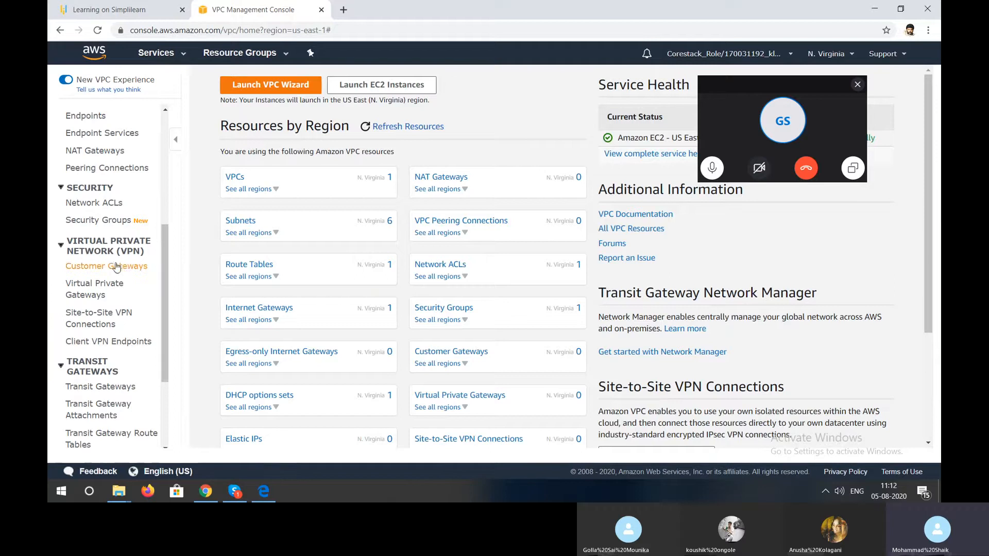
{"action": "scroll", "coordinate": [116, 252], "scroll_direction": "down", "scroll_amount": 1}
{"action": "scroll", "coordinate": [117, 263], "scroll_direction": "up", "scroll_amount": 3}
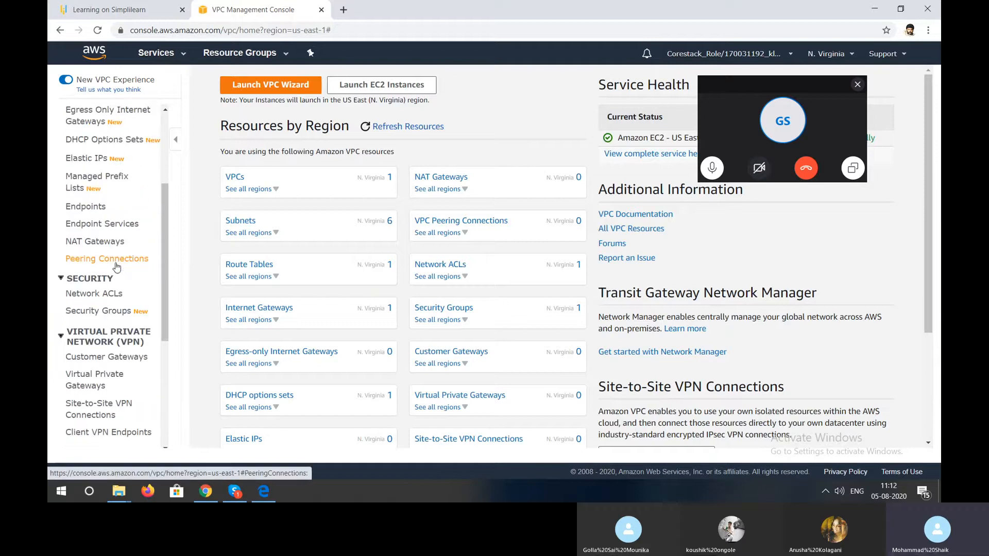
{"action": "left_click", "coordinate": [111, 310]}
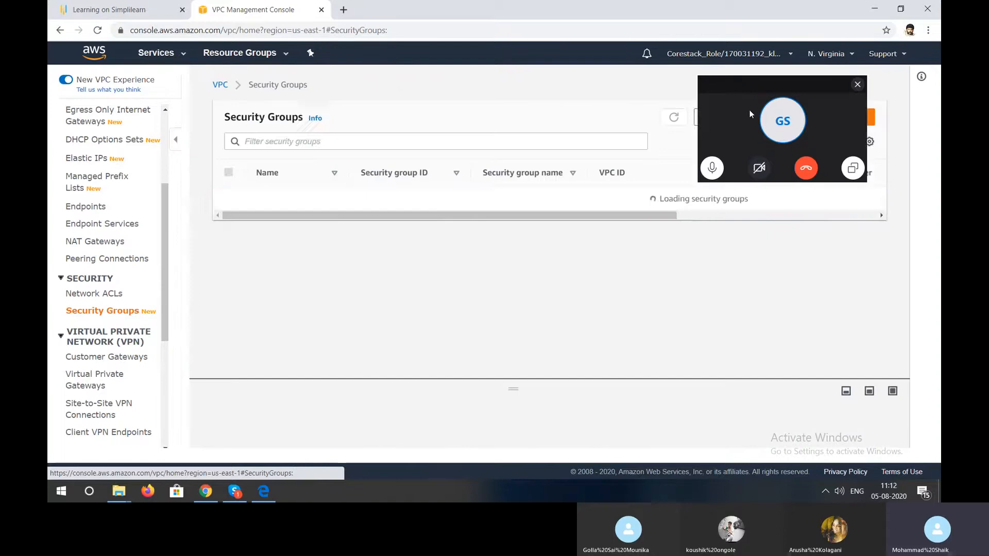
{"action": "left_click", "coordinate": [859, 202]}
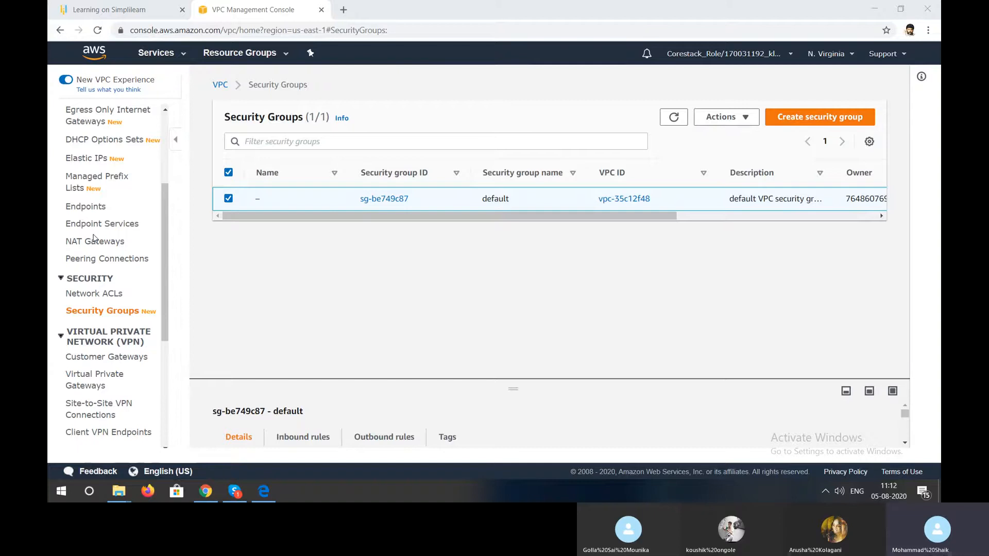
- Allocate a new Elastic IP address from Amazon's pool of IPv4 addresses
{"action": "left_click", "coordinate": [88, 160]}
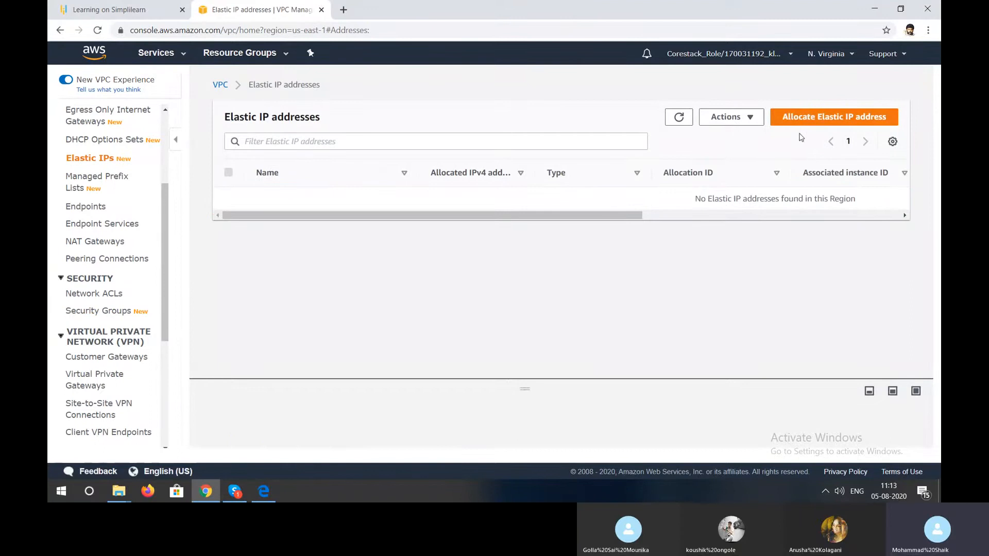
{"action": "left_click", "coordinate": [815, 120]}
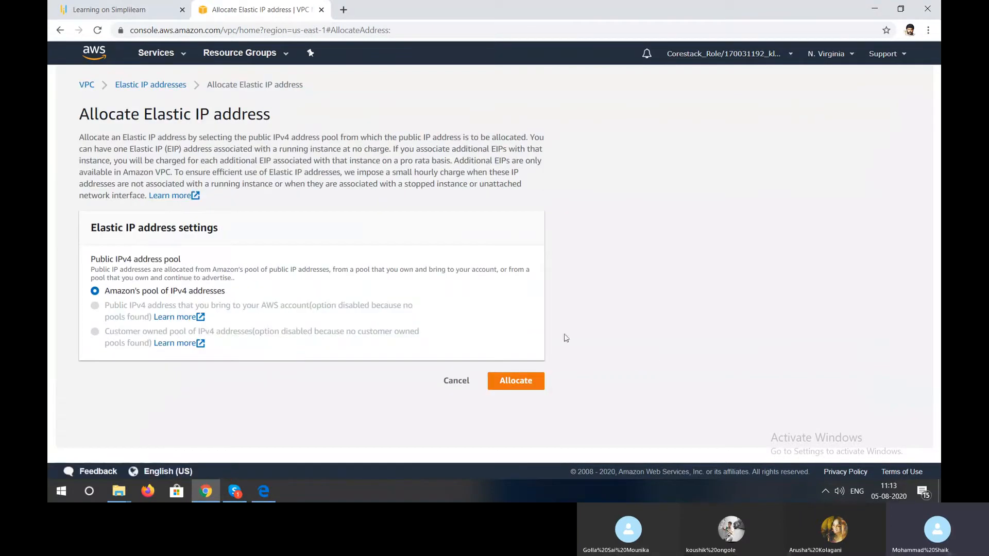
{"action": "left_click", "coordinate": [532, 379]}
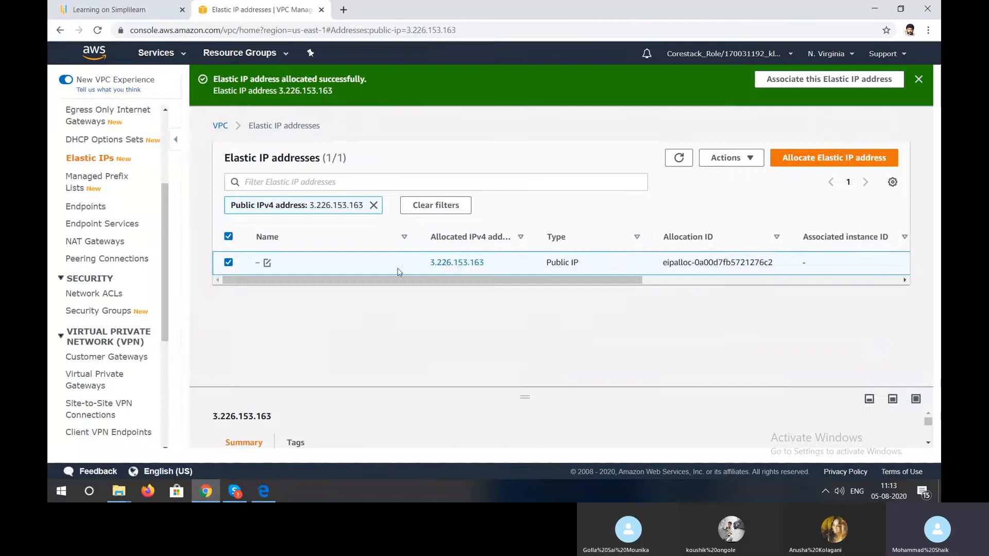
- Name the newly allocated Elastic IP address web
{"action": "left_click", "coordinate": [267, 263]}
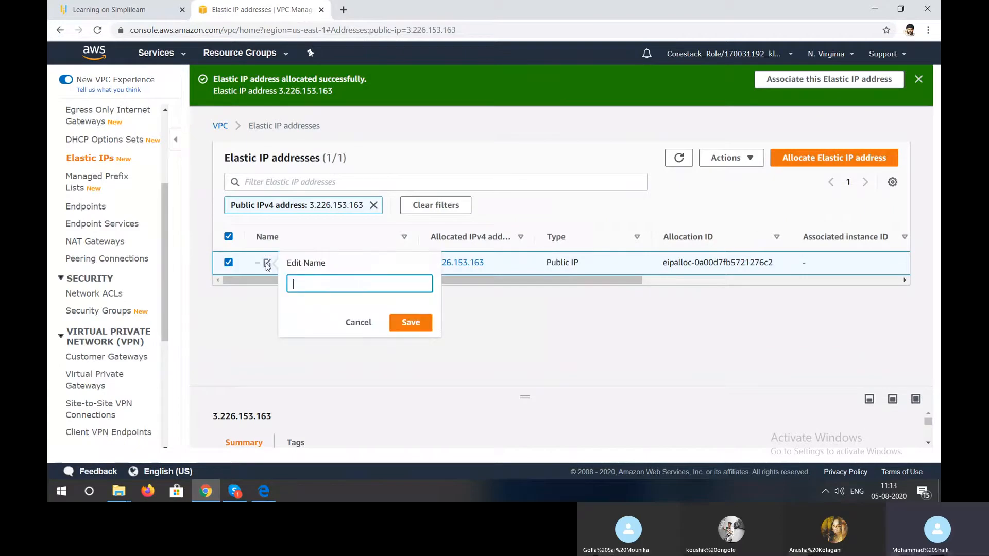
{"action": "type", "text": "wes"}
{"action": "key", "text": "BackSpace"}
{"action": "type", "text": "b"}
{"action": "key", "text": "Return"}
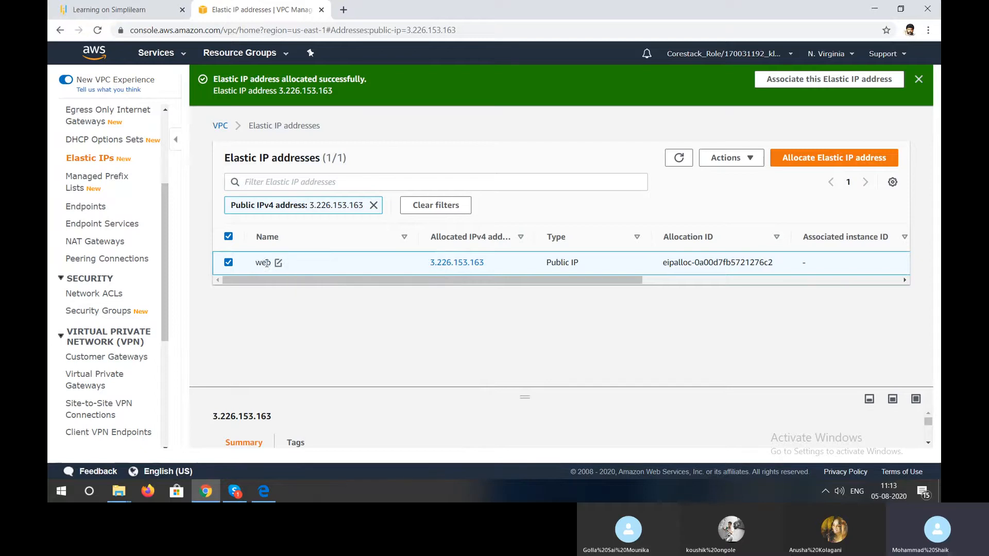
- Open the list of existing VPCs
{"action": "scroll", "coordinate": [148, 181], "scroll_direction": "up", "scroll_amount": 1}
{"action": "scroll", "coordinate": [148, 181], "scroll_direction": "up", "scroll_amount": 3}
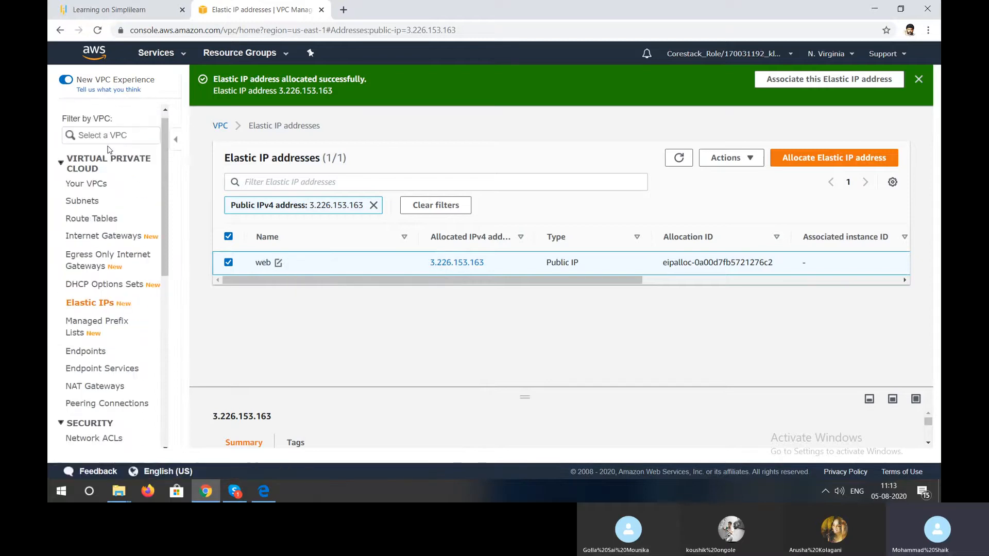
{"action": "left_click", "coordinate": [105, 183]}
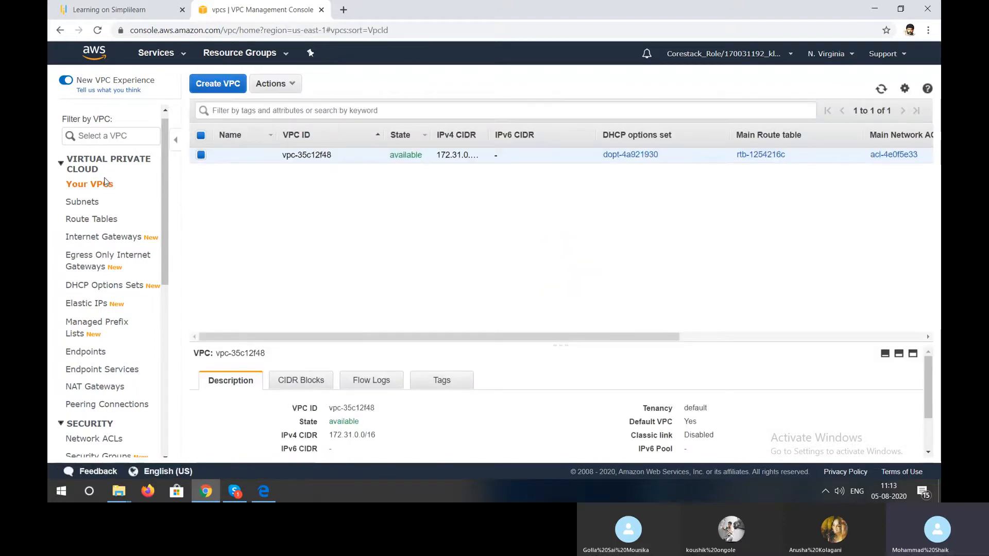
{"action": "scroll", "coordinate": [109, 133], "scroll_direction": "up", "scroll_amount": 1}
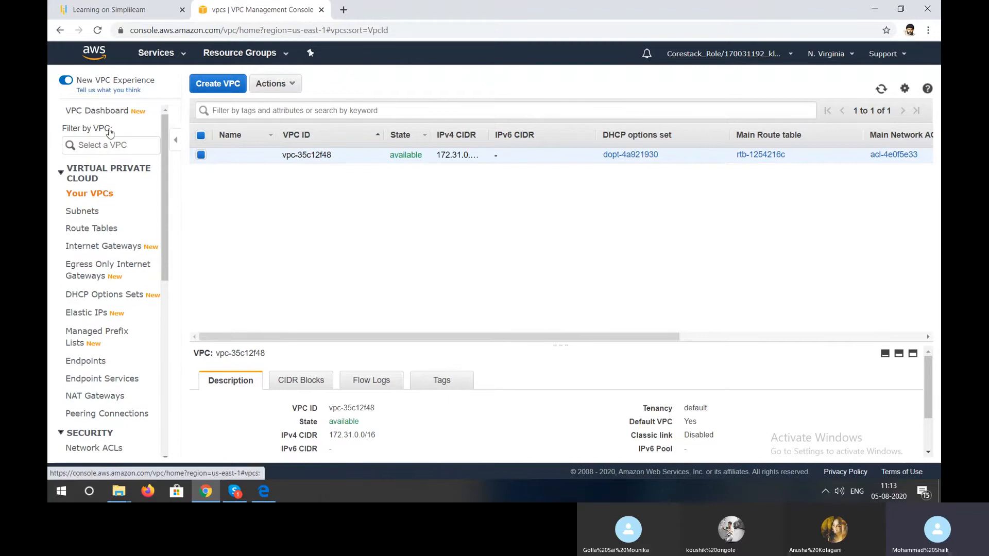
- Launch the VPC wizard from the dashboard and select the VPC with Public and Private Subnets configuration
{"action": "left_click", "coordinate": [120, 113]}
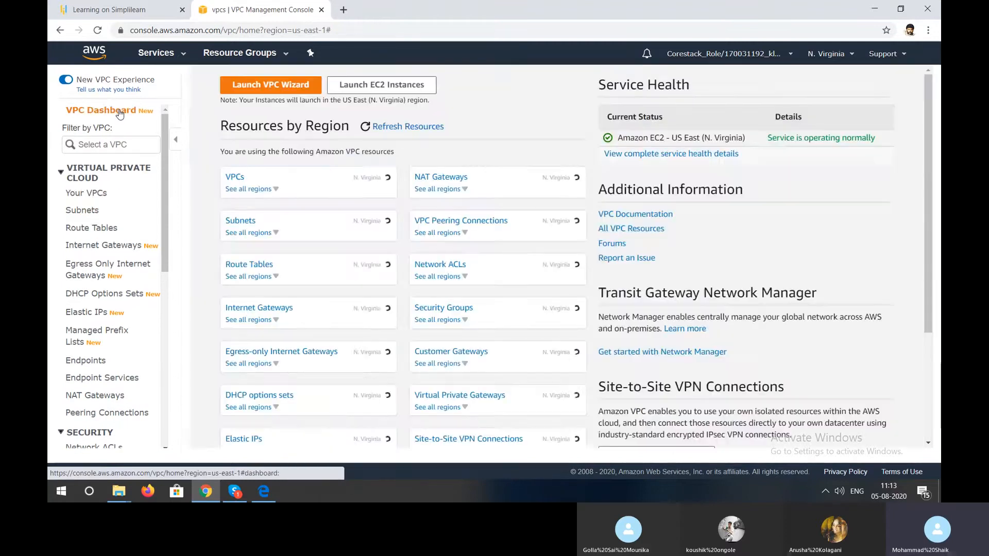
{"action": "left_click", "coordinate": [289, 84]}
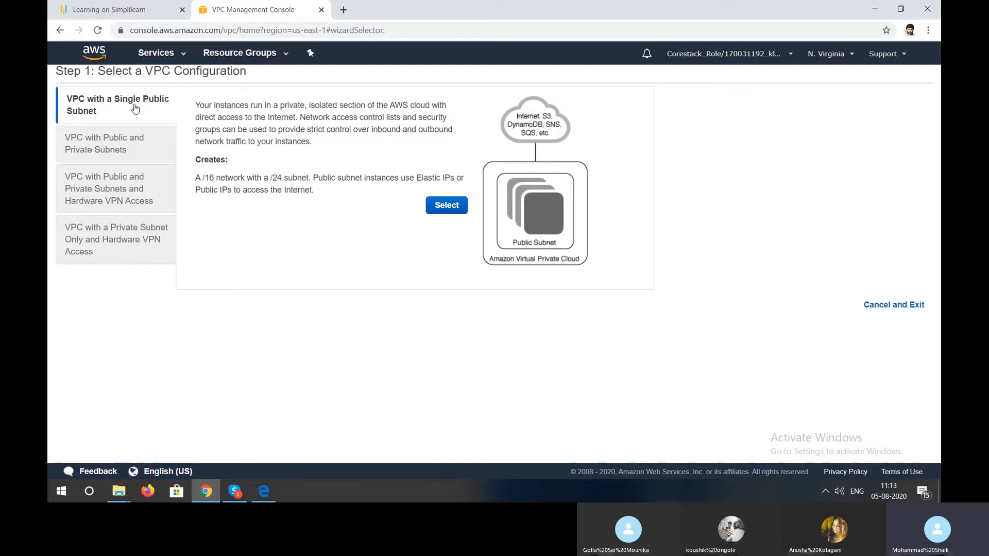
{"action": "left_click", "coordinate": [122, 138]}
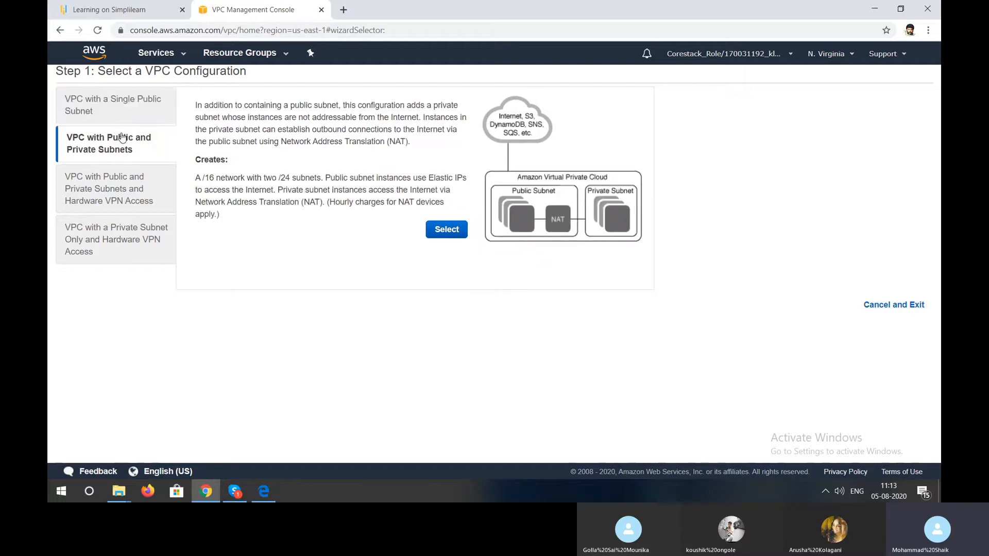
{"action": "left_click", "coordinate": [446, 230]}
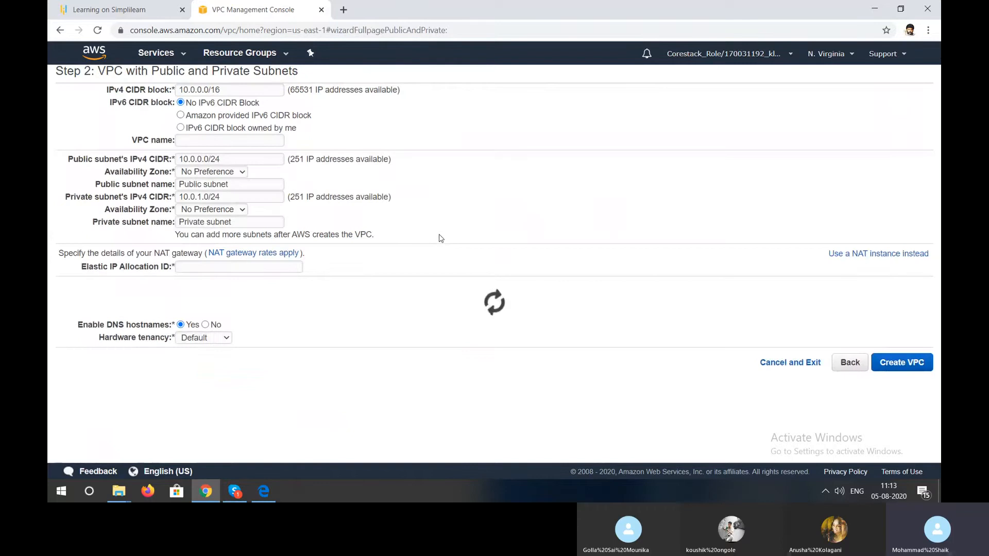
- Name the VPC webserver and set the availability zone of both the public and private subnets to us-east-1a
{"action": "left_click", "coordinate": [223, 138]}
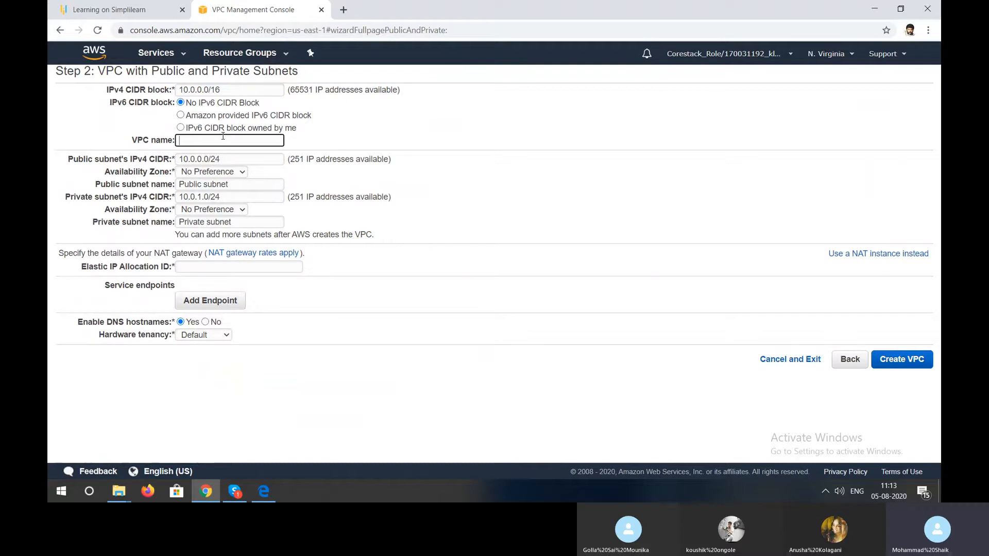
{"action": "type", "text": "we"}
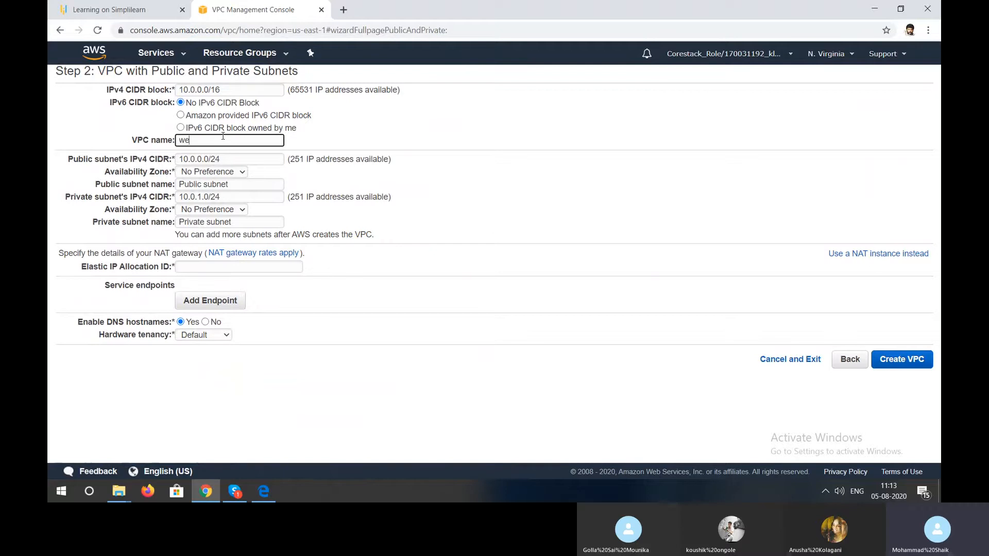
{"action": "type", "text": "bserver"}
{"action": "left_click", "coordinate": [216, 174]}
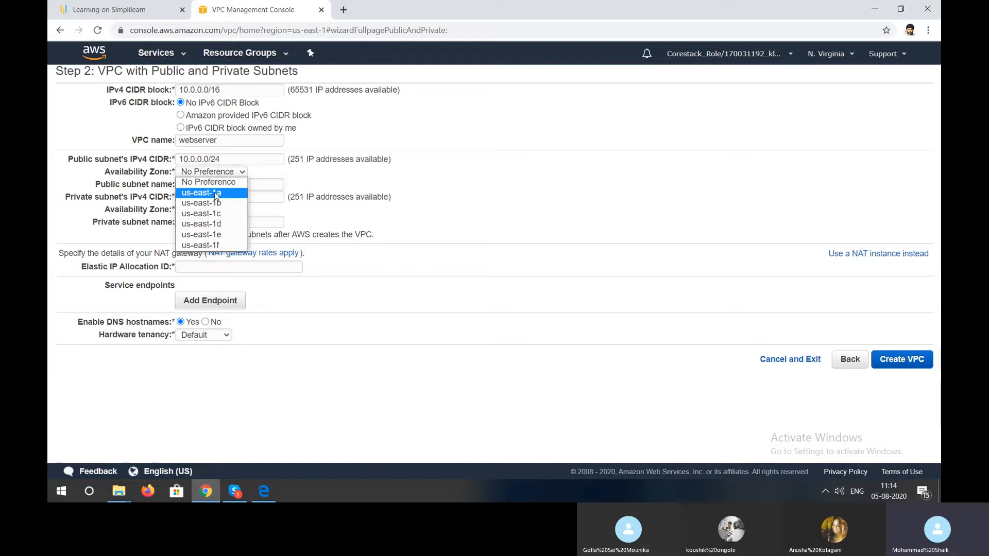
{"action": "left_click", "coordinate": [214, 193]}
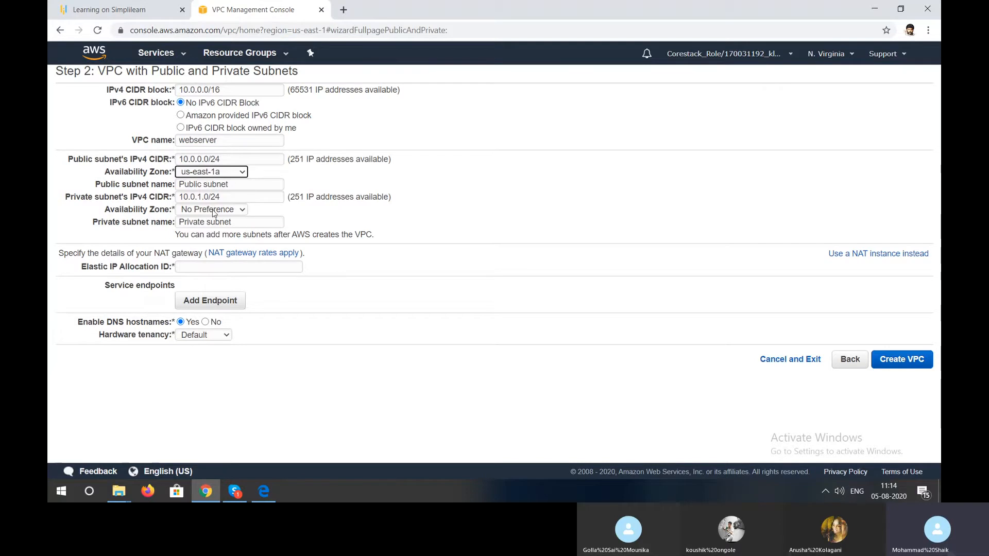
{"action": "left_click", "coordinate": [213, 210]}
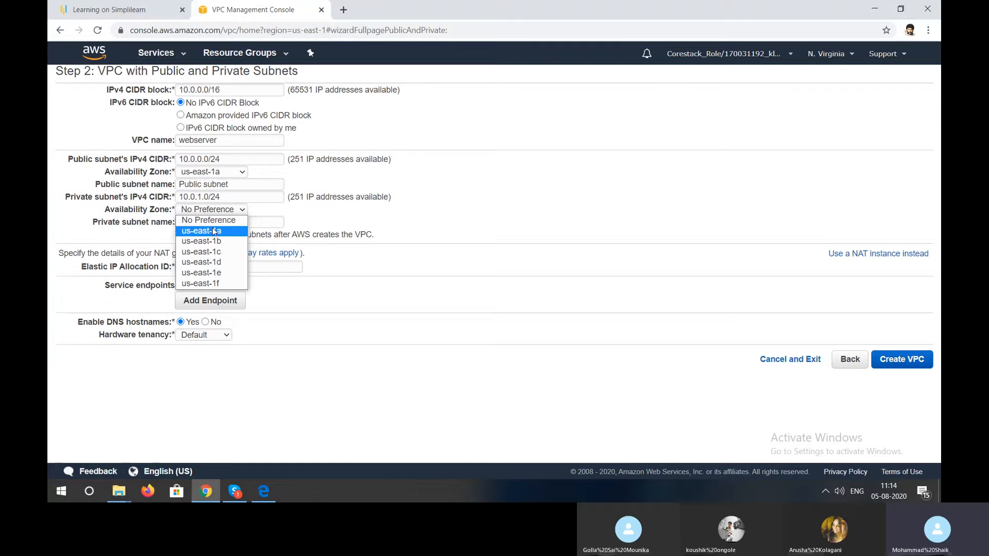
{"action": "left_click", "coordinate": [213, 231]}
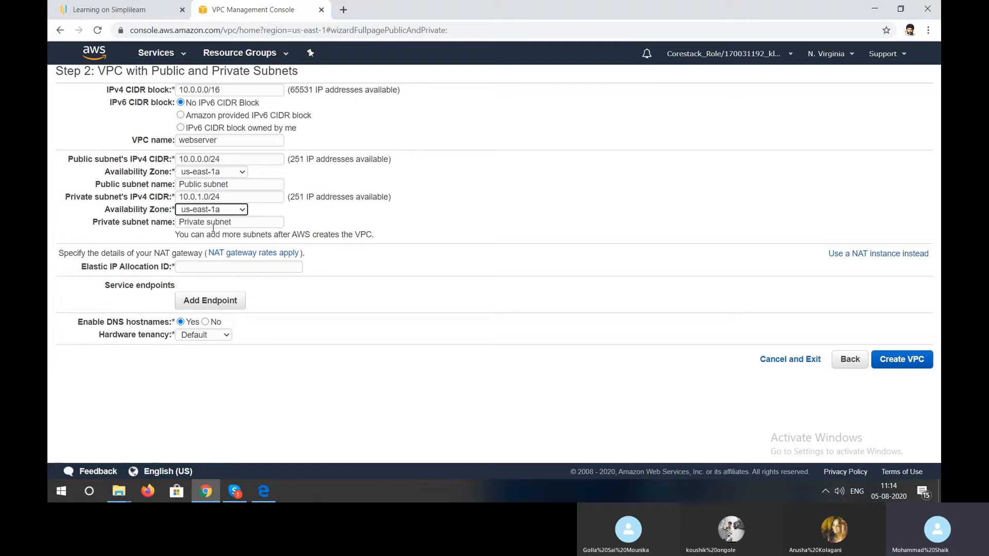
- Assign the allocated Elastic IP to the NAT gateway and create the VPC
{"action": "left_click", "coordinate": [231, 267]}
{"action": "left_click", "coordinate": [230, 266]}
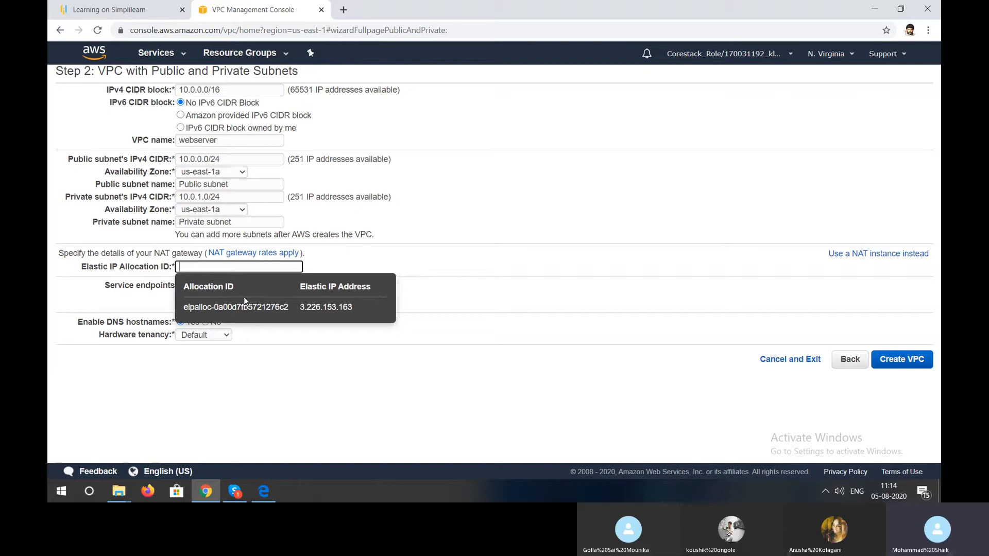
{"action": "left_click", "coordinate": [243, 307]}
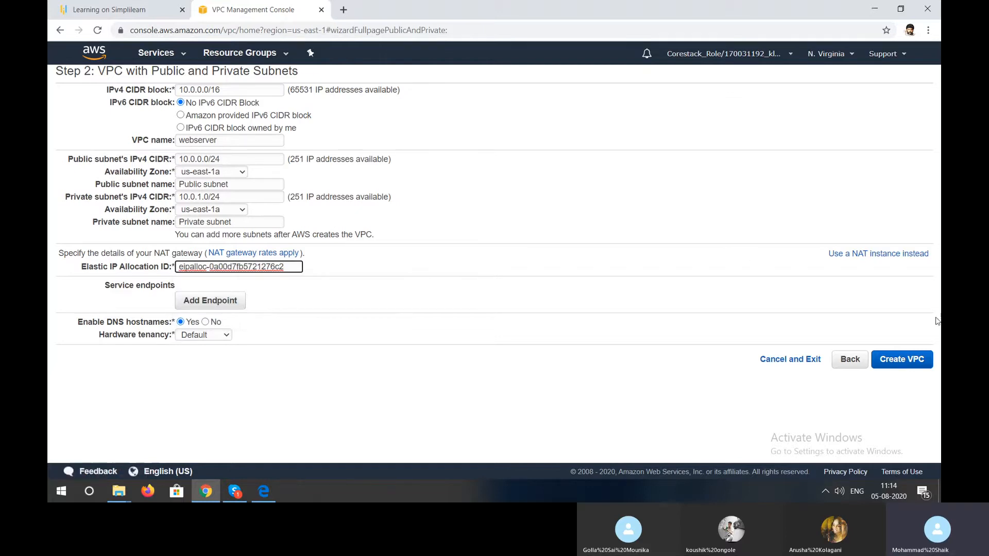
{"action": "left_click", "coordinate": [914, 364]}
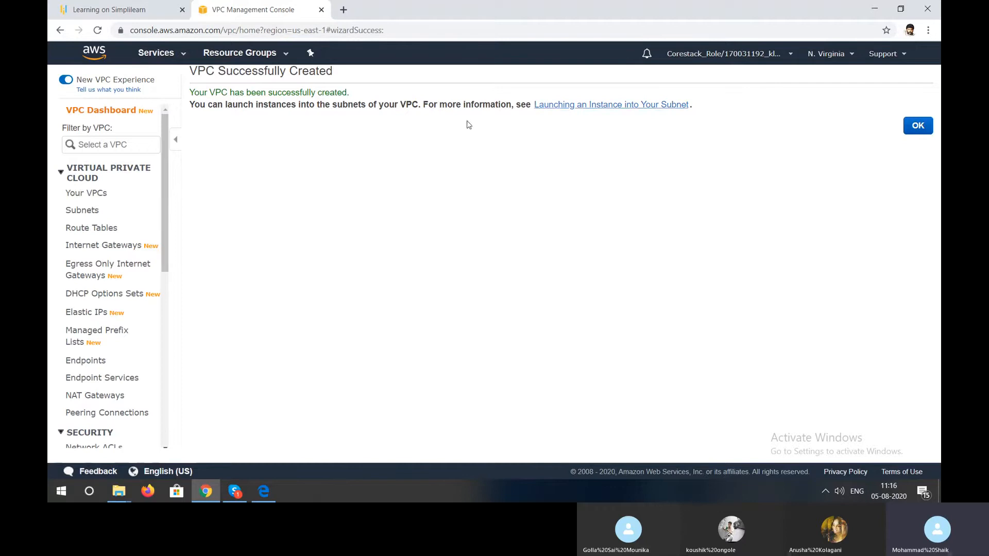
- Open the list of VPCs to check the new webserver VPC
{"action": "left_click", "coordinate": [98, 198]}
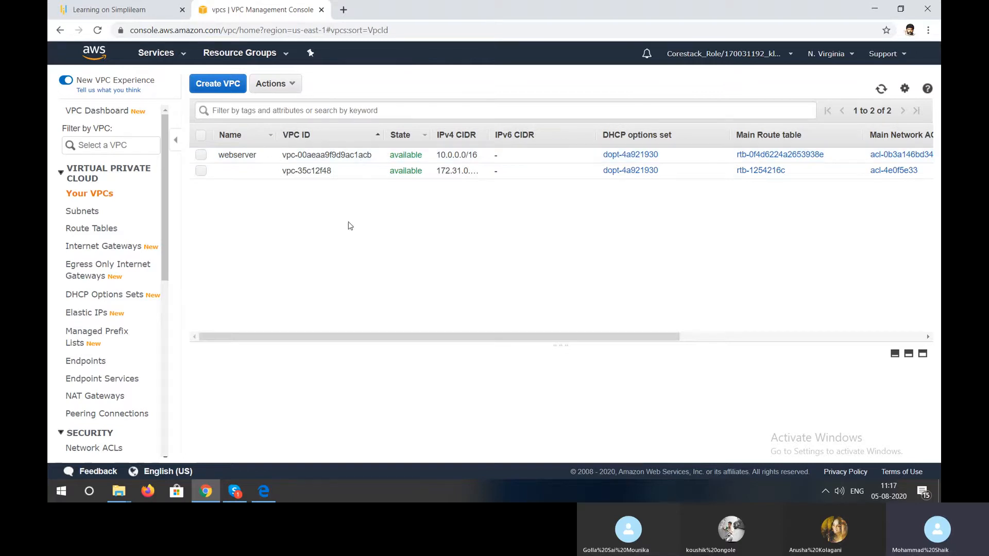
{"action": "left_click", "coordinate": [235, 491]}
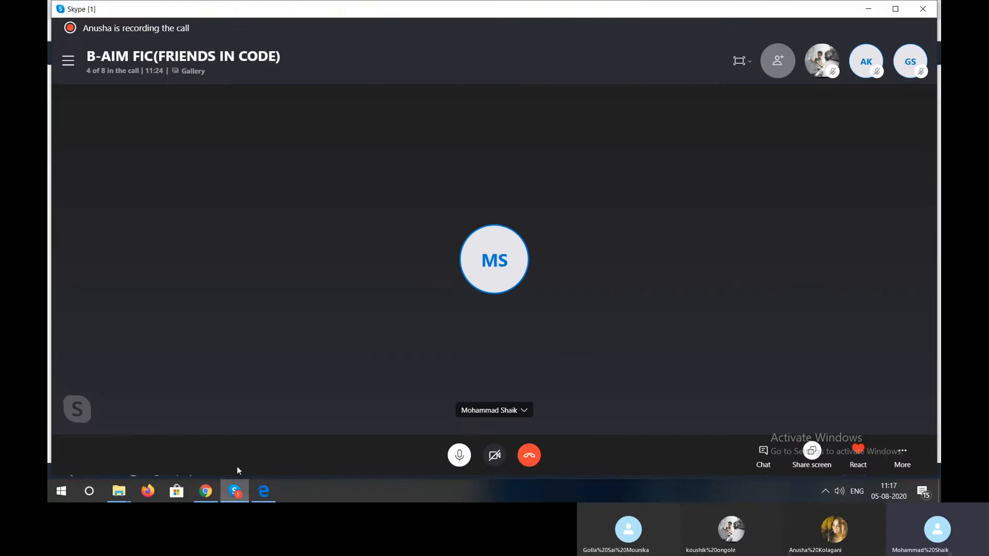
{"action": "left_click", "coordinate": [205, 491]}
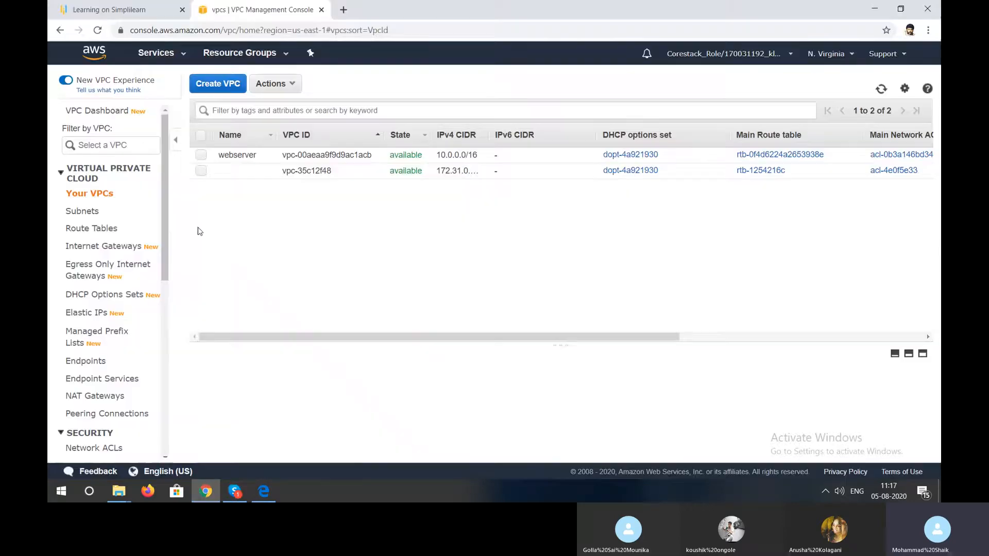
- Start creating a new security group and set its name to webserver
{"action": "scroll", "coordinate": [128, 271], "scroll_direction": "down", "scroll_amount": 2}
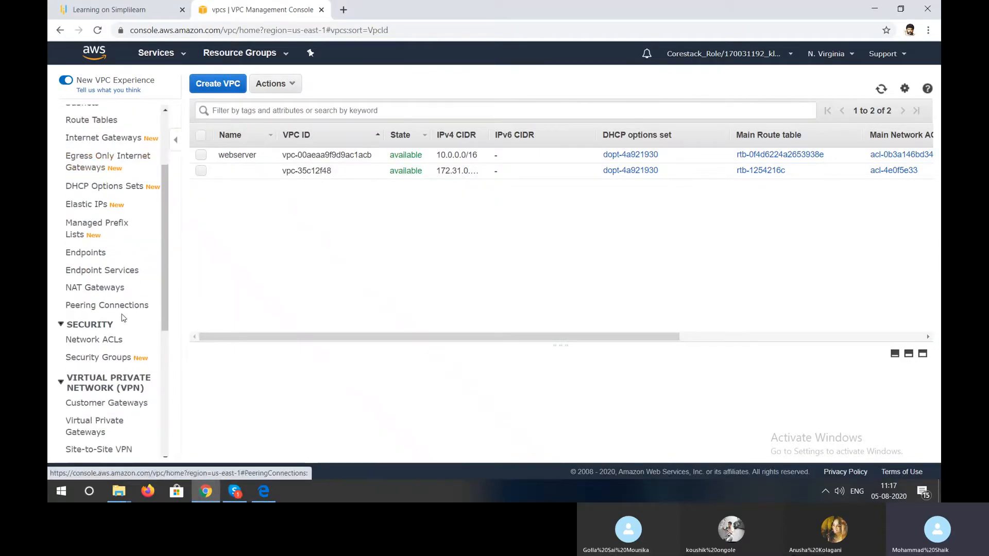
{"action": "left_click", "coordinate": [117, 357]}
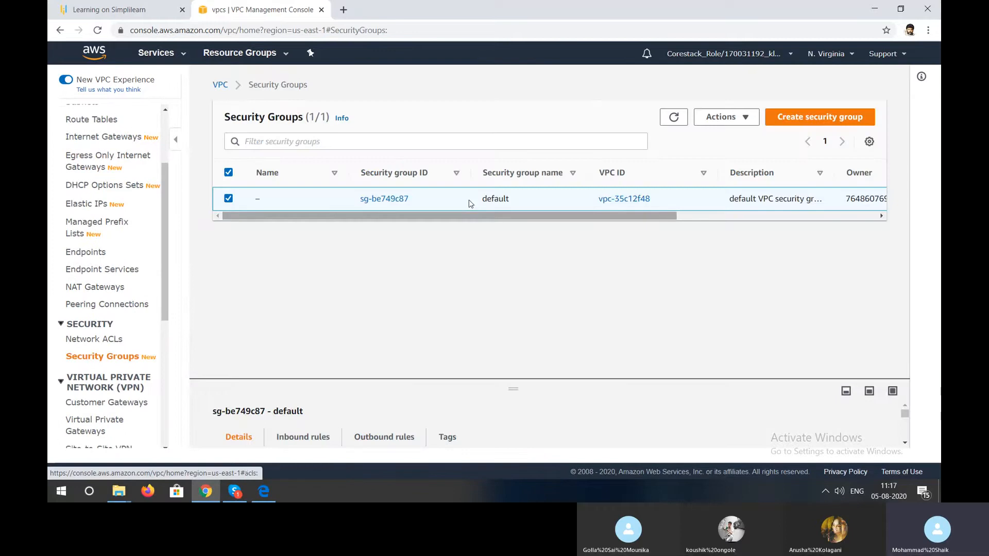
{"action": "left_click", "coordinate": [813, 119]}
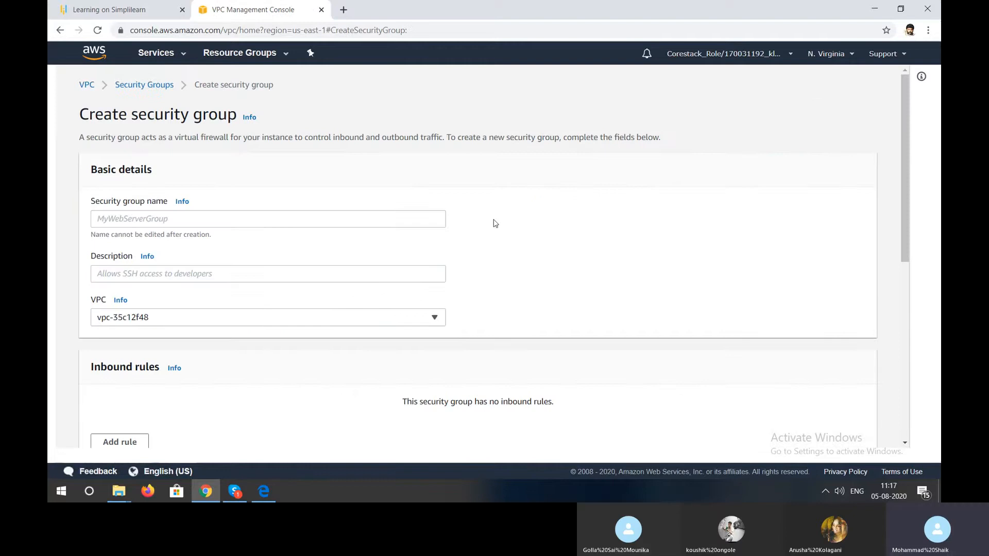
{"action": "left_click", "coordinate": [416, 222]}
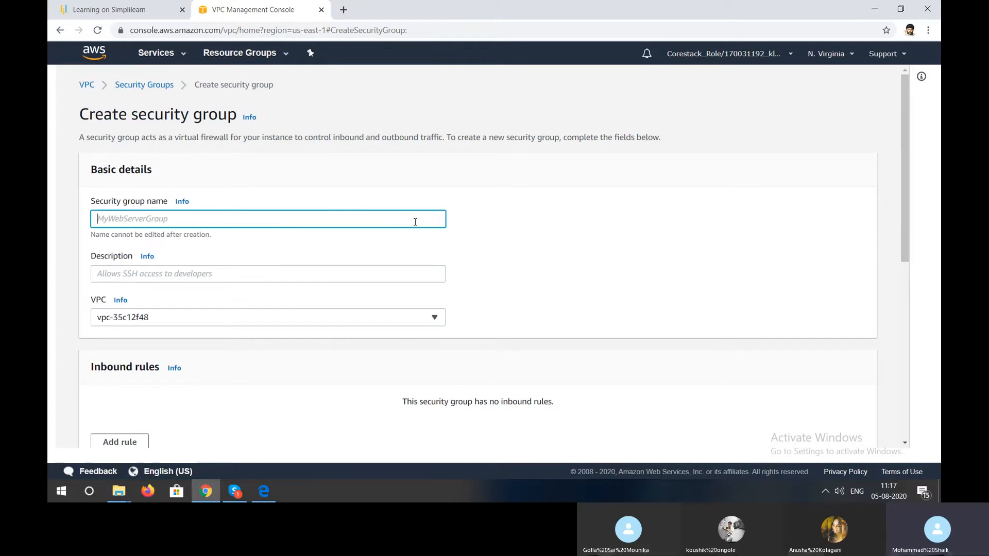
{"action": "type", "text": "we"}
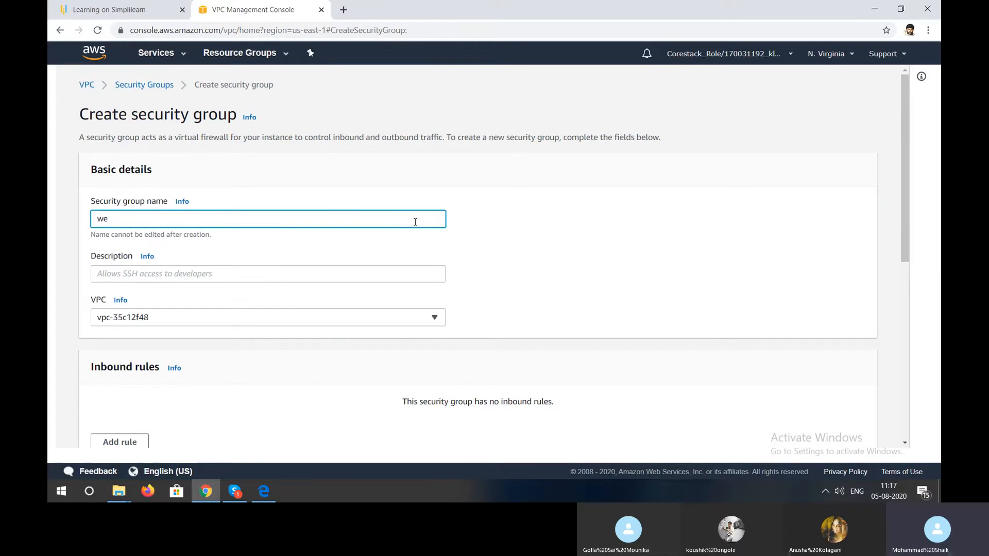
{"action": "type", "text": "bserver"}
{"action": "left_click", "coordinate": [396, 272]}
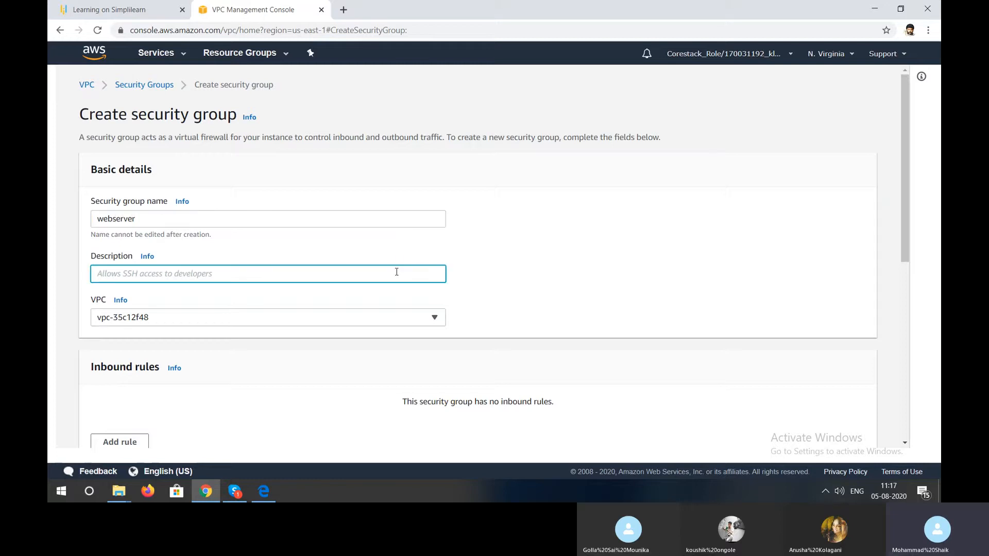
- Enter webserver as the security group's description
{"action": "type", "text": "webservwe"}
{"action": "key", "text": "BackSpace"}
{"action": "key", "text": "BackSpace"}
{"action": "type", "text": "er"}
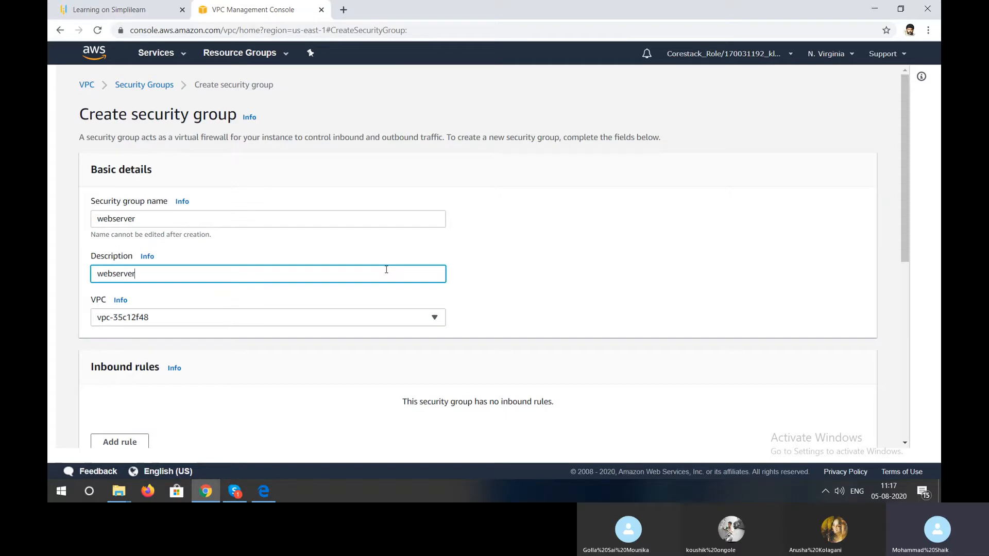
- Assign the security group to the webserver VPC and create it
{"action": "left_click", "coordinate": [359, 323]}
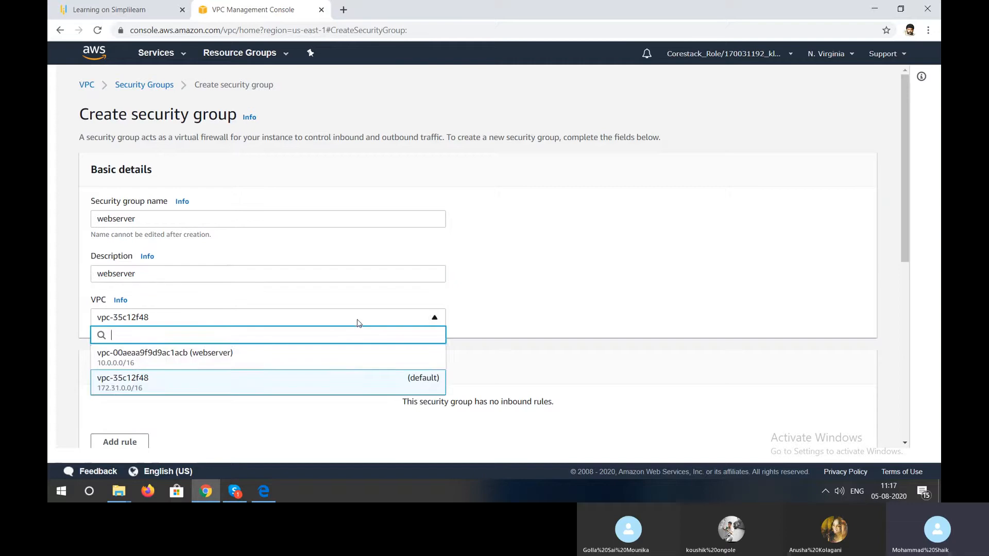
{"action": "left_click", "coordinate": [354, 361]}
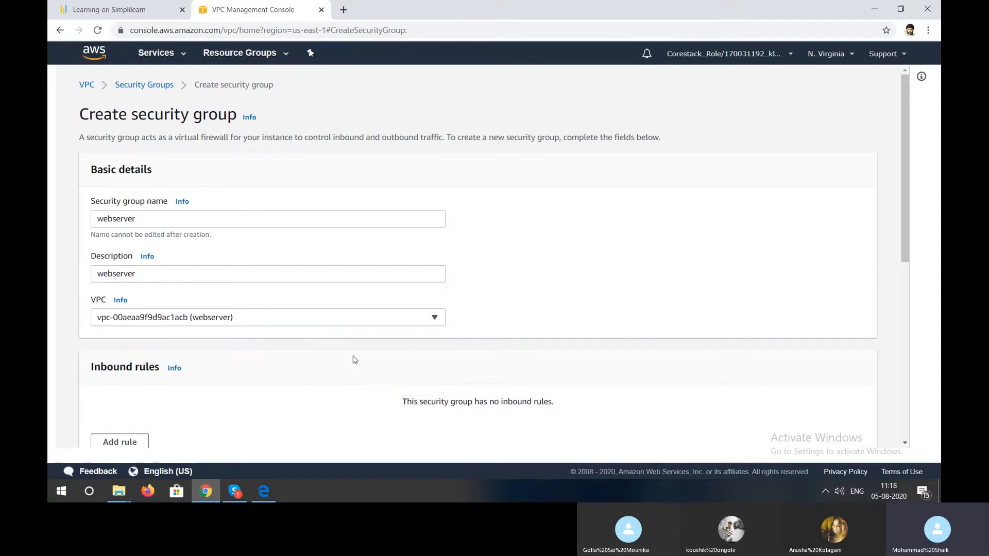
{"action": "scroll", "coordinate": [355, 359], "scroll_direction": "down", "scroll_amount": 2}
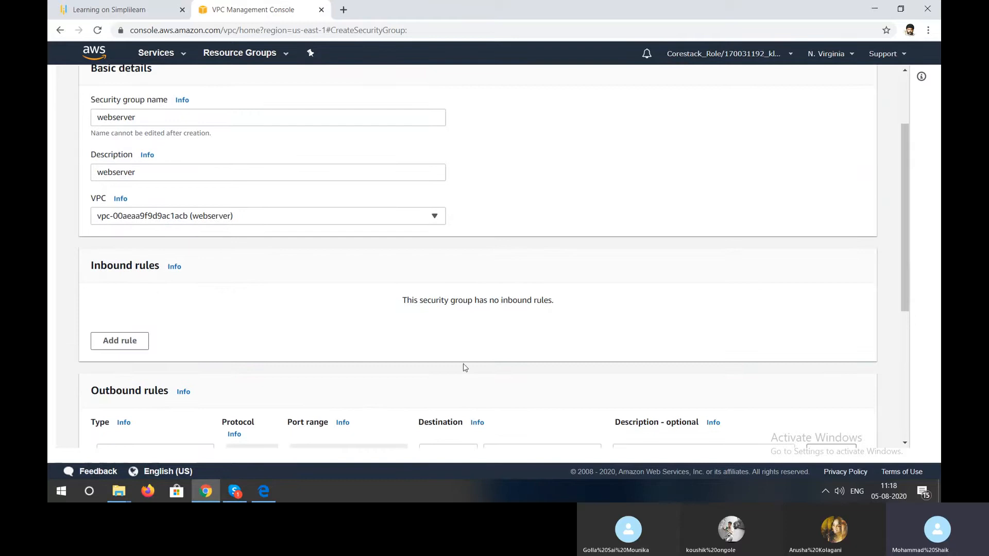
{"action": "scroll", "coordinate": [465, 368], "scroll_direction": "down", "scroll_amount": 5}
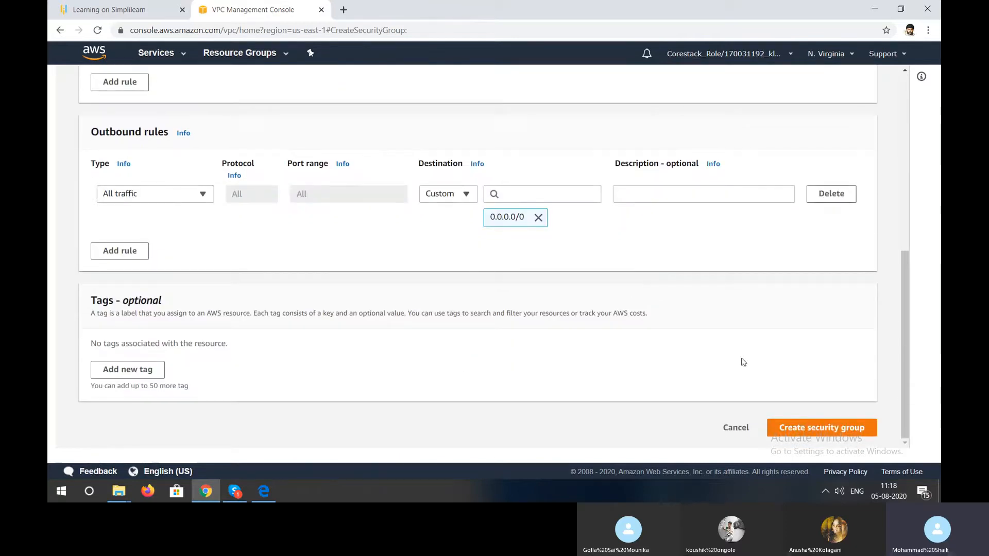
{"action": "left_click", "coordinate": [791, 429]}
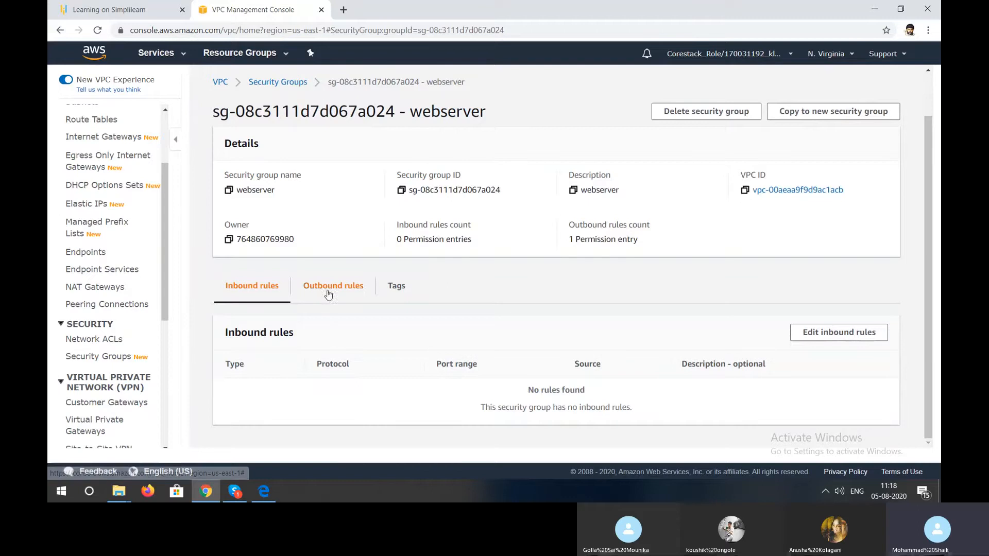
- Return to the security groups list and open the inbound rules of the default group sg-be749c87 for editing
{"action": "left_click", "coordinate": [128, 361]}
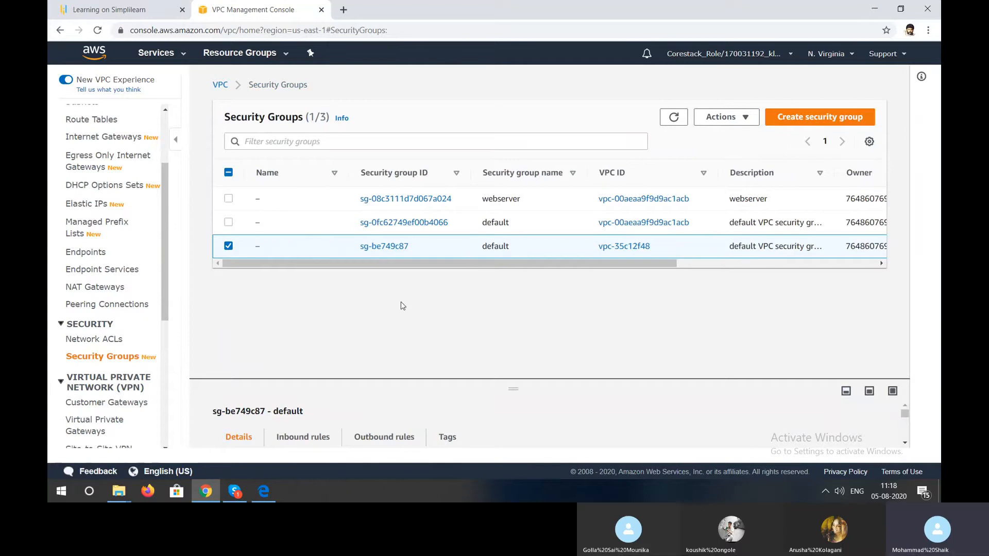
{"action": "left_click", "coordinate": [311, 438]}
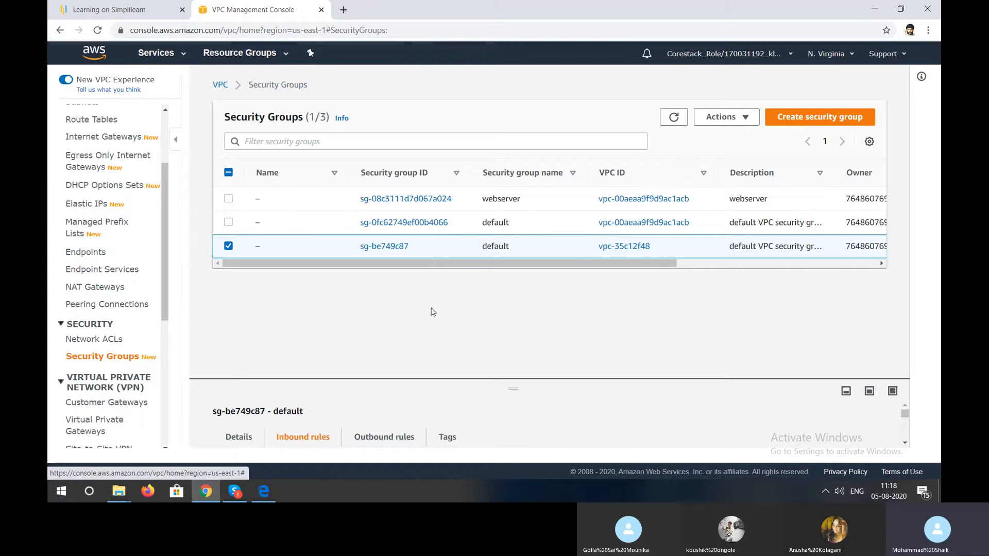
{"action": "scroll", "coordinate": [312, 440], "scroll_direction": "down", "scroll_amount": 5}
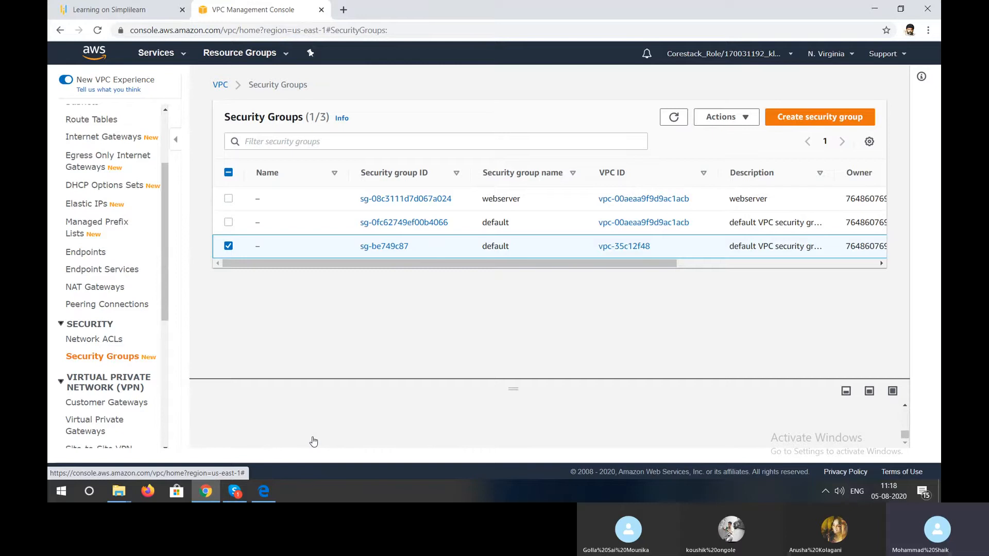
{"action": "scroll", "coordinate": [446, 437], "scroll_direction": "up", "scroll_amount": 4}
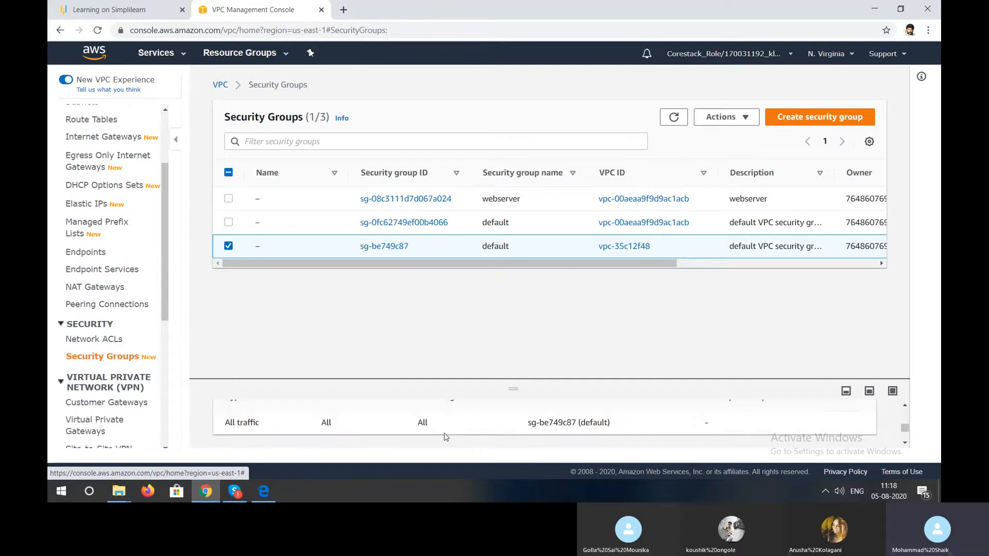
{"action": "scroll", "coordinate": [446, 437], "scroll_direction": "down", "scroll_amount": 2}
{"action": "scroll", "coordinate": [445, 437], "scroll_direction": "up", "scroll_amount": 1}
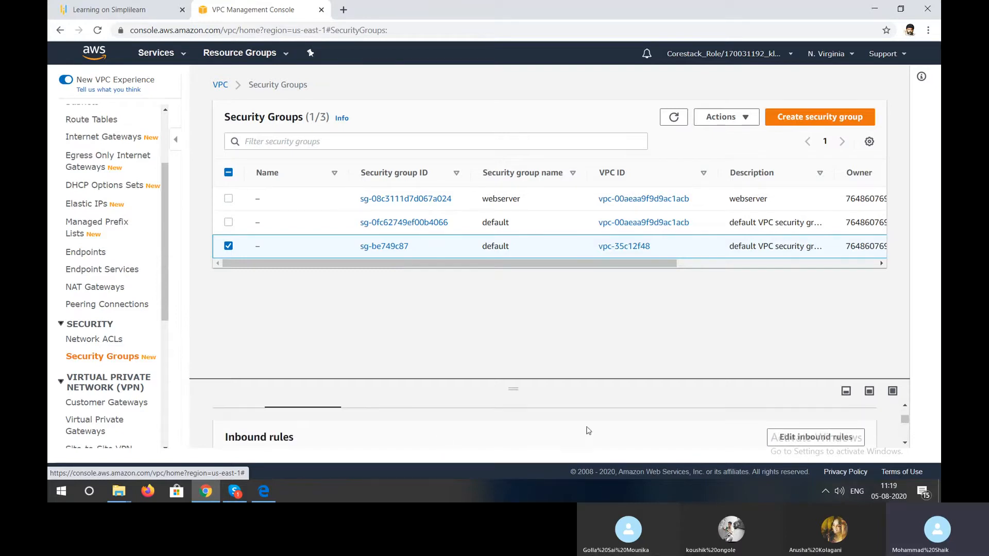
{"action": "left_click", "coordinate": [785, 438]}
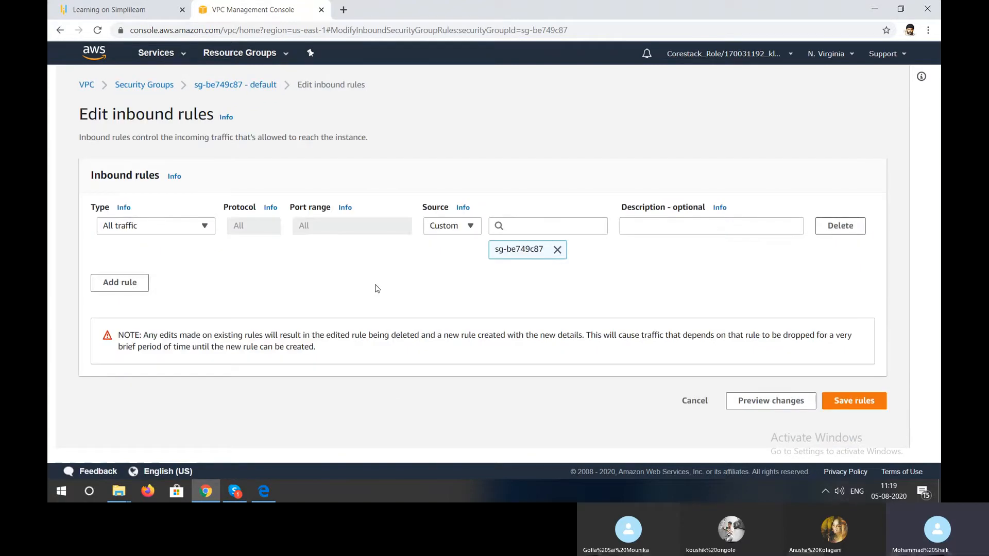
- Change the existing inbound rule's type to HTTP and give it the description websever
{"action": "left_click", "coordinate": [183, 231]}
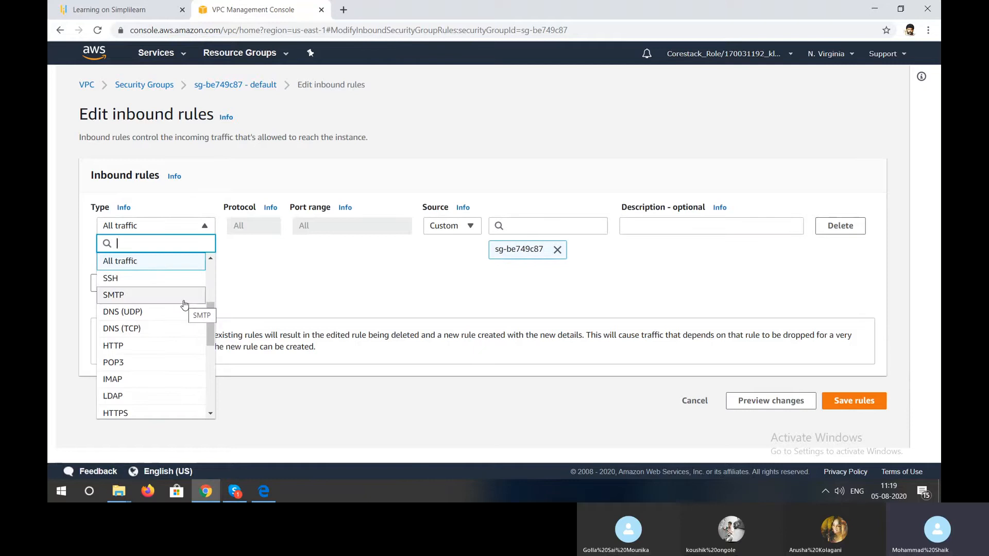
{"action": "scroll", "coordinate": [178, 319], "scroll_direction": "down", "scroll_amount": 1}
{"action": "left_click", "coordinate": [171, 335]}
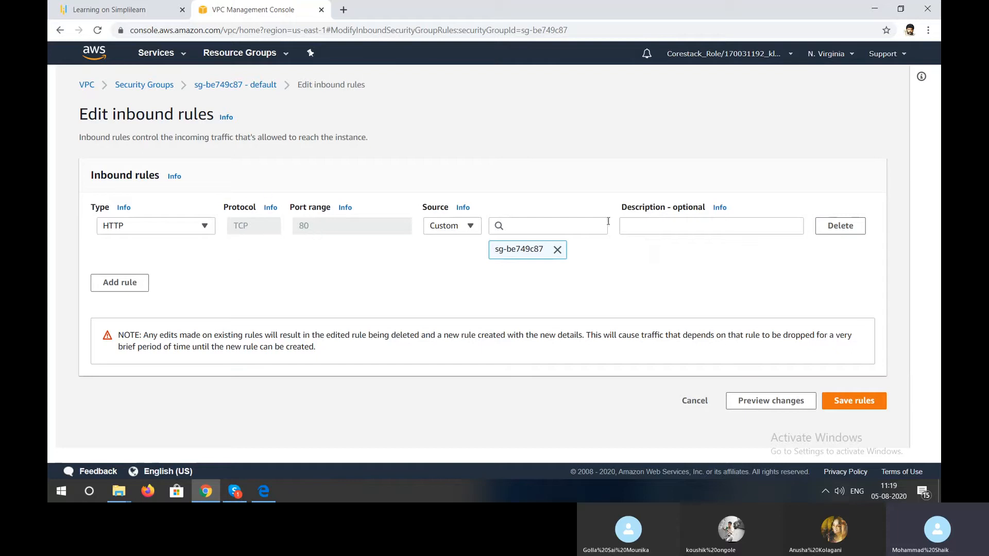
{"action": "left_click", "coordinate": [629, 227]}
{"action": "type", "text": "web"}
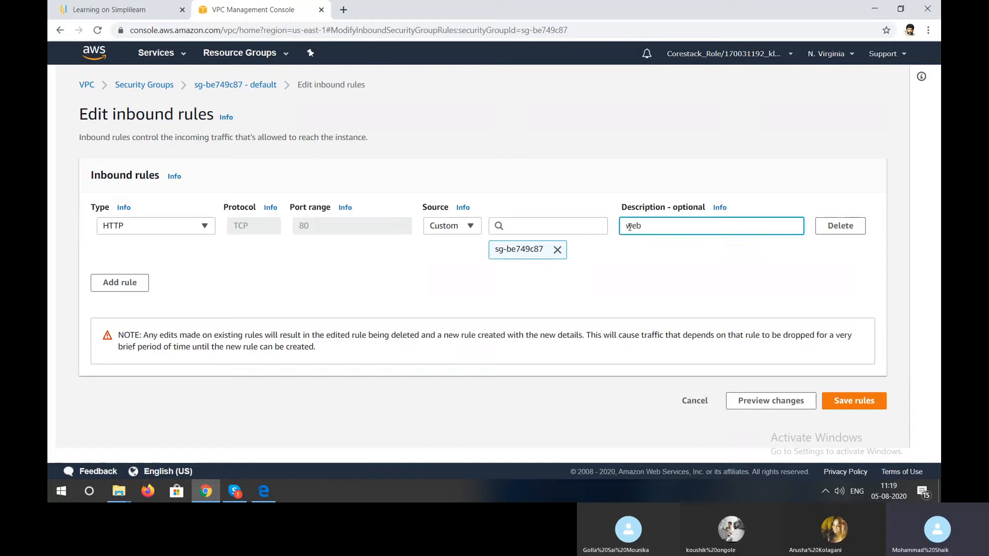
{"action": "type", "text": "sever"}
- Add a second inbound rule of type HTTPS
{"action": "left_click", "coordinate": [145, 289]}
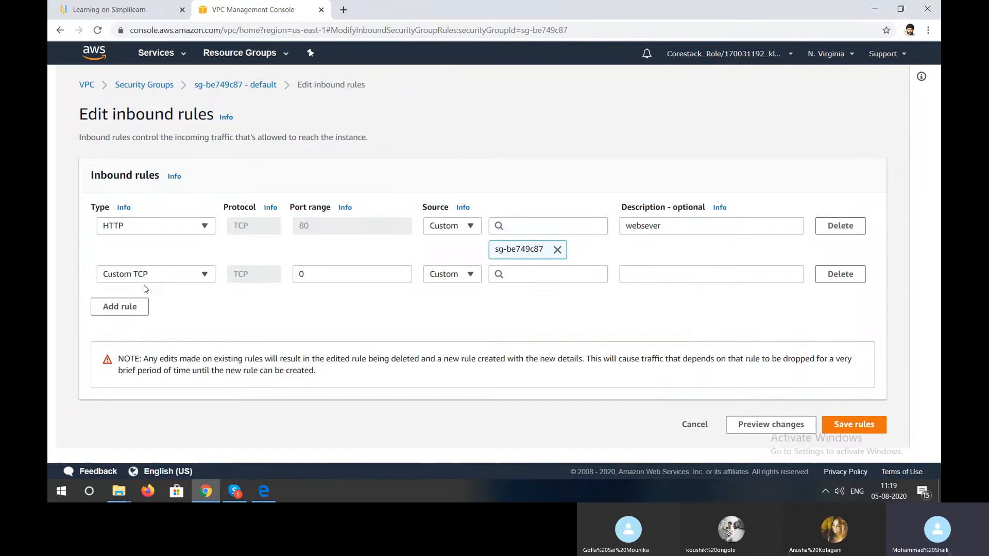
{"action": "left_click", "coordinate": [150, 286]}
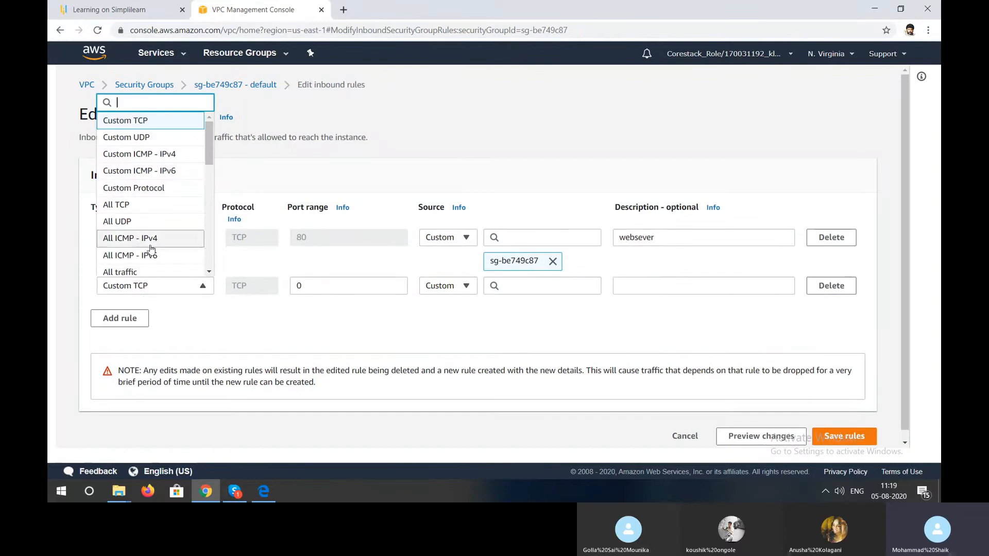
{"action": "scroll", "coordinate": [148, 242], "scroll_direction": "down", "scroll_amount": 5}
{"action": "scroll", "coordinate": [147, 154], "scroll_direction": "down", "scroll_amount": 1}
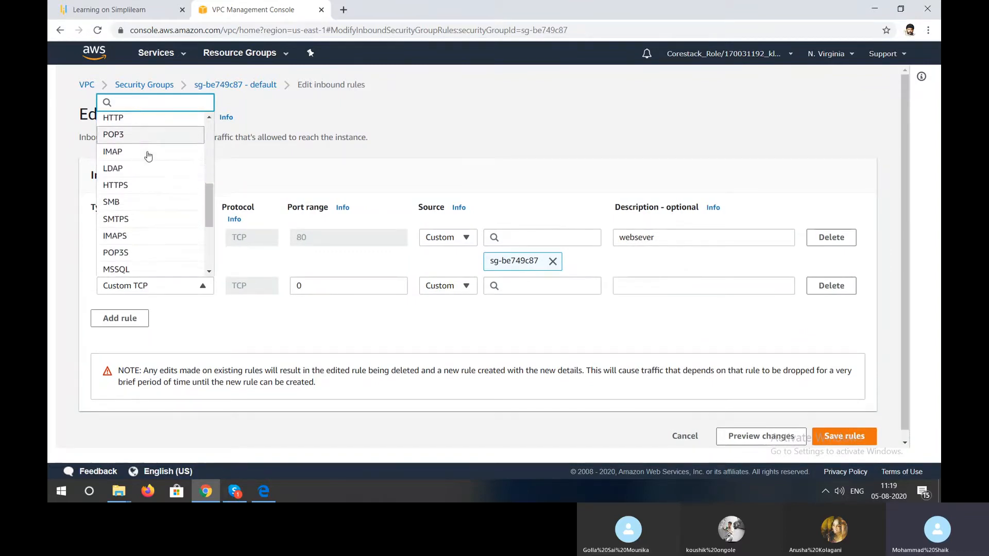
{"action": "left_click", "coordinate": [147, 185]}
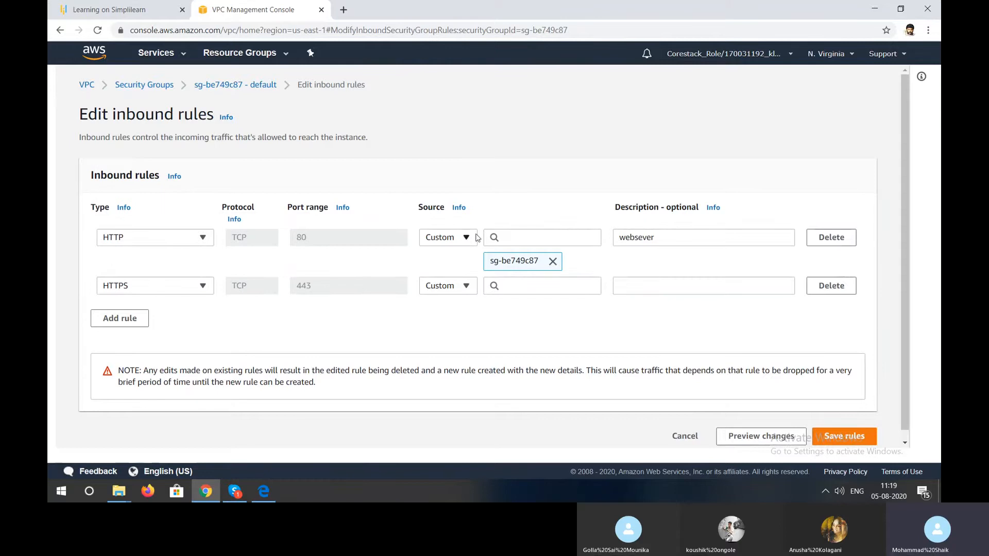
- Replace the HTTP rule's description with httptrafic
{"action": "left_click", "coordinate": [656, 238]}
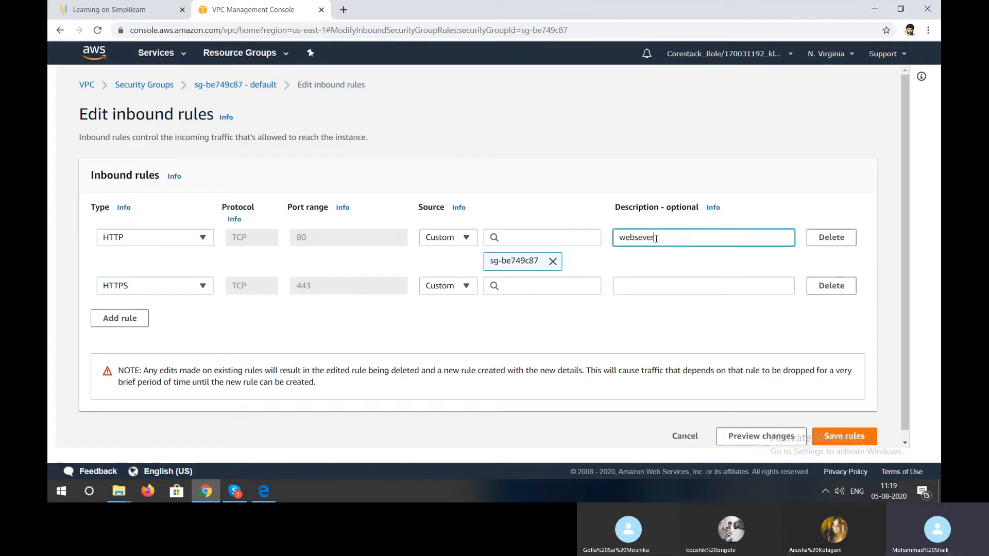
{"action": "key", "text": "BackSpace"}
{"action": "key", "text": "BackSpace"}
{"action": "key", "text": "BackSpace"}
{"action": "key", "text": "BackSpace"}
{"action": "key", "text": "BackSpace"}
{"action": "key", "text": "BackSpace"}
{"action": "key", "text": "BackSpace"}
{"action": "key", "text": "BackSpace"}
{"action": "type", "text": "http"}
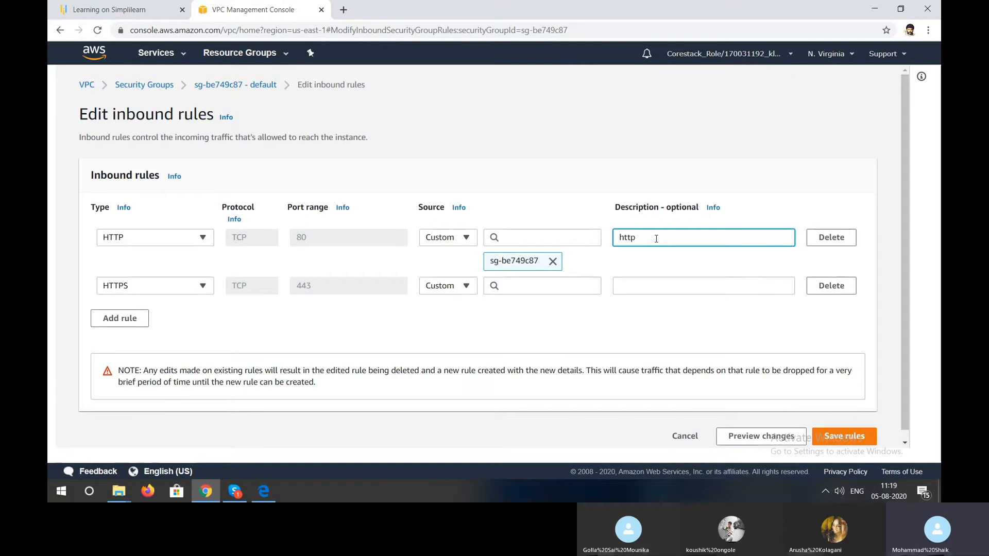
{"action": "type", "text": "trafic"}
- Set the HTTPS rule's description to httpstrafic and try to save the inbound rules
{"action": "left_click", "coordinate": [650, 279]}
{"action": "type", "text": "htt"}
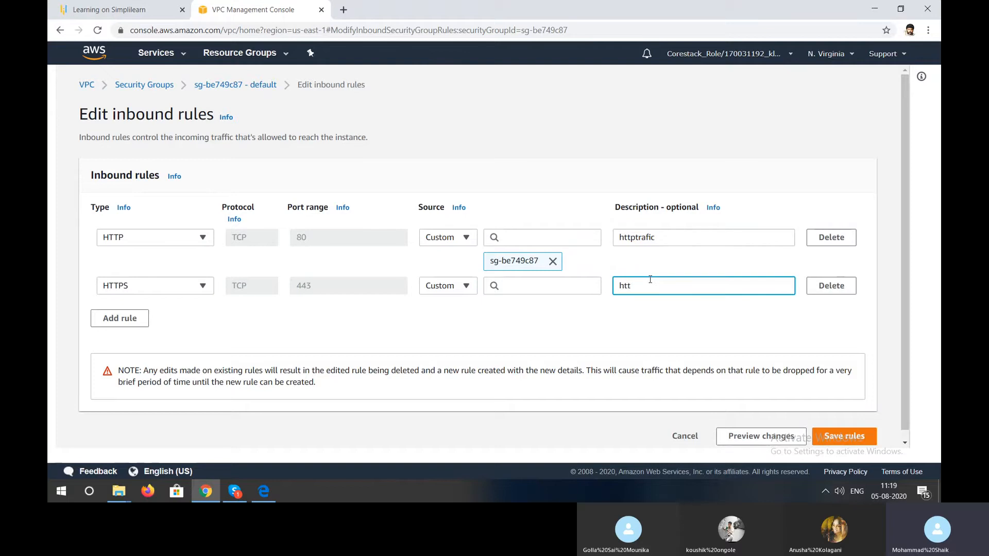
{"action": "type", "text": "pstrafiv"}
{"action": "key", "text": "BackSpace"}
{"action": "type", "text": "c"}
{"action": "left_click", "coordinate": [840, 435]}
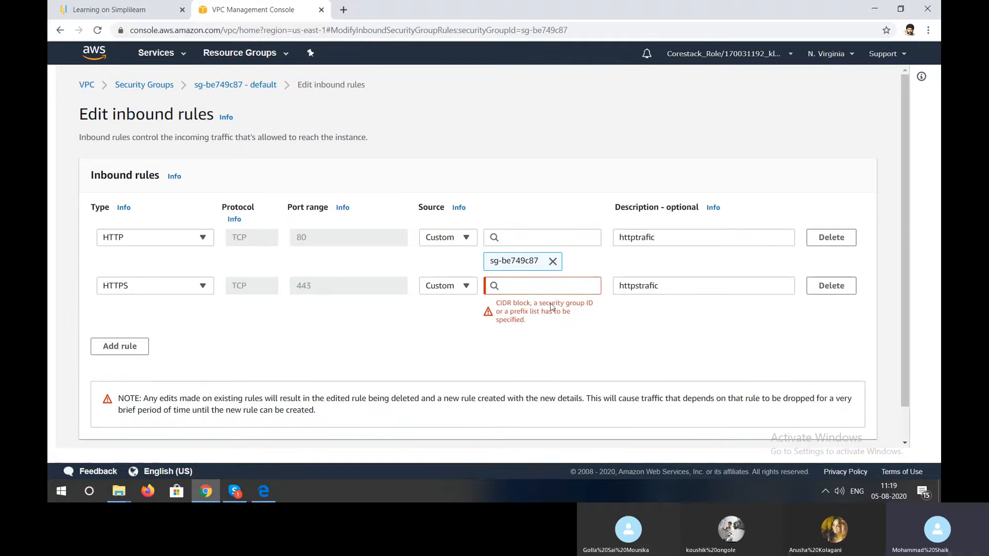
- Add 0.0.0.0/0 as a source for both the HTTPS and HTTP rules and save the inbound rules
{"action": "left_click", "coordinate": [515, 286]}
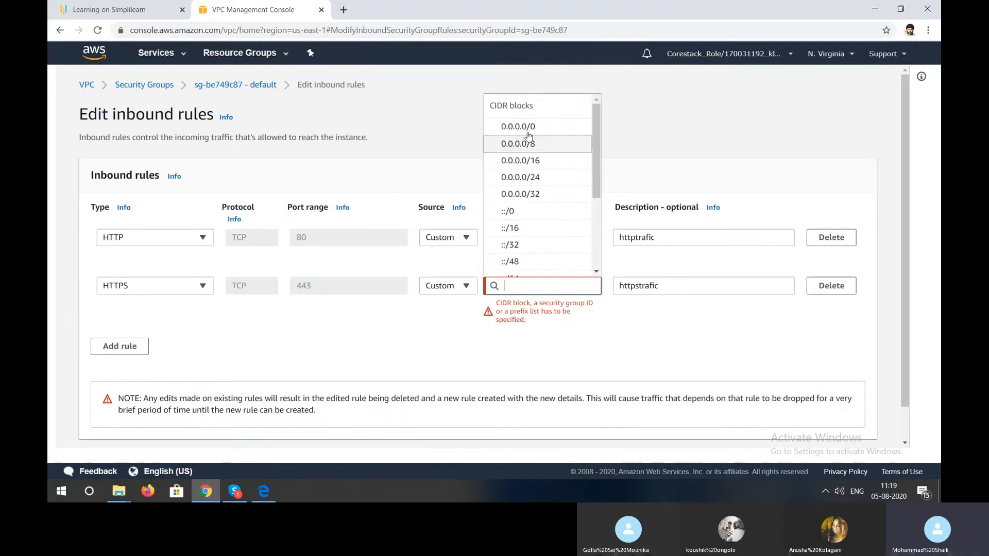
{"action": "left_click", "coordinate": [527, 128]}
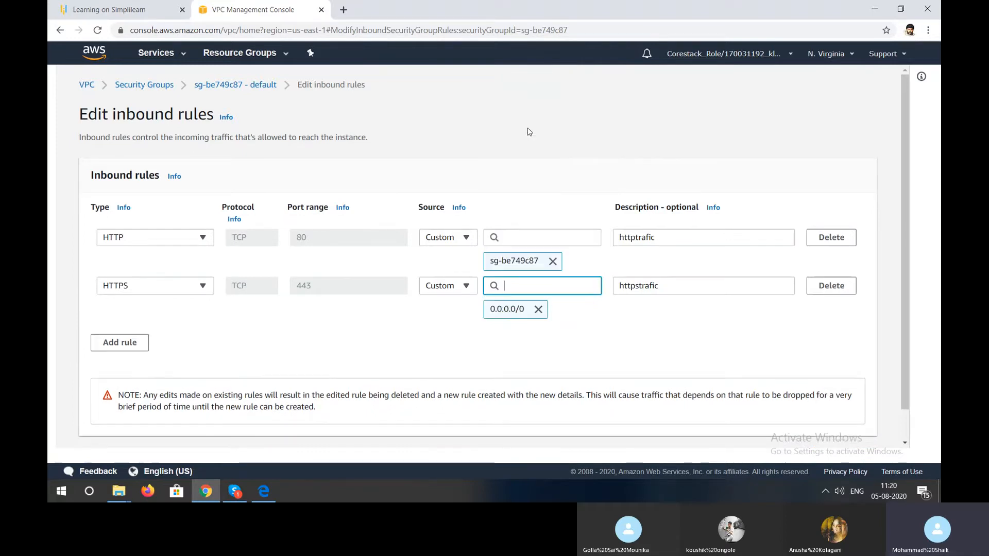
{"action": "left_click", "coordinate": [524, 240]}
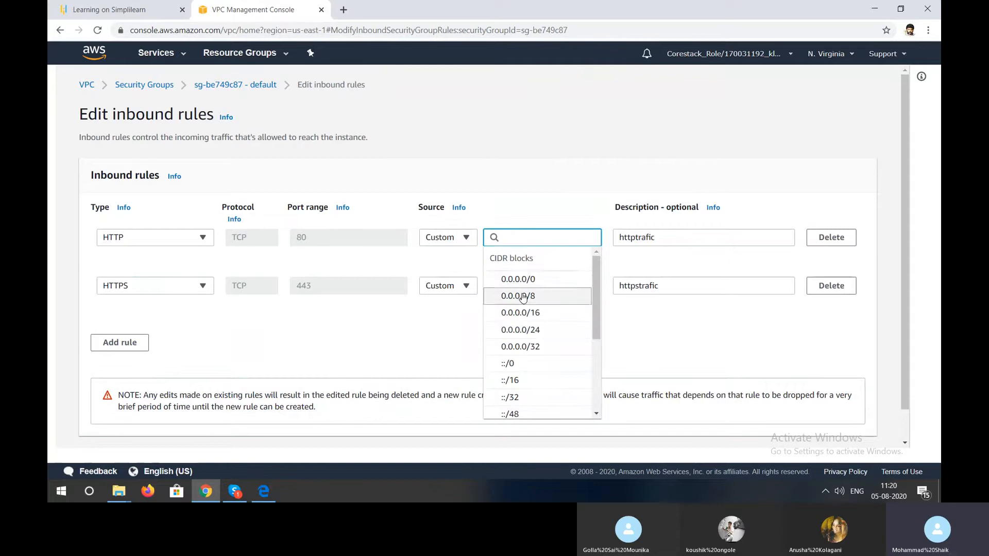
{"action": "left_click", "coordinate": [522, 277]}
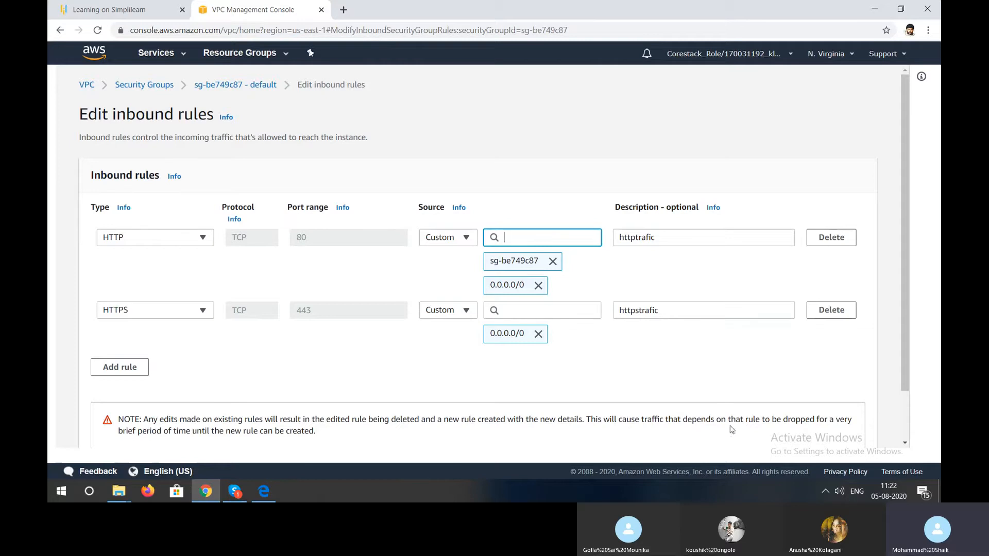
{"action": "scroll", "coordinate": [727, 414], "scroll_direction": "down", "scroll_amount": 2}
{"action": "left_click", "coordinate": [821, 427]}
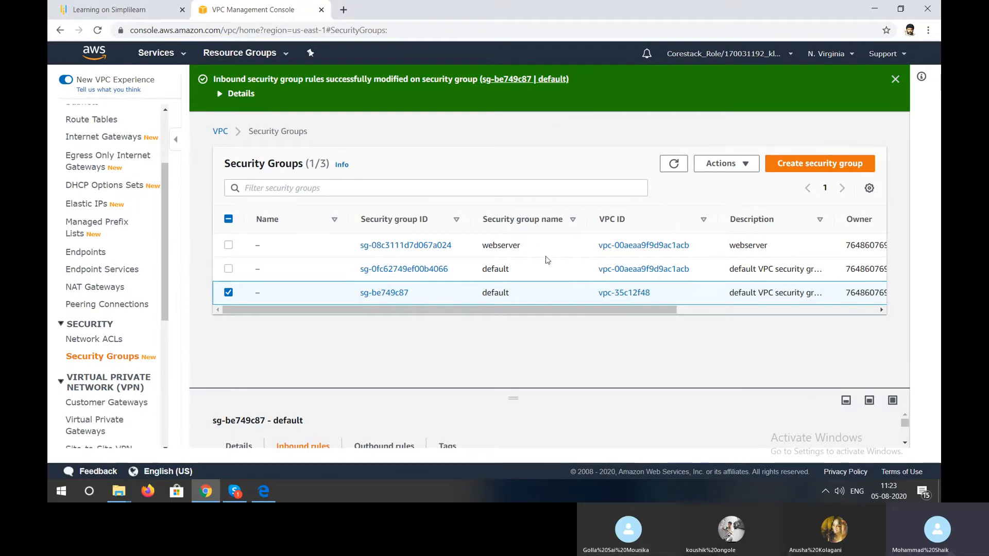
- Start creating another security group and name it databaseserver
{"action": "left_click", "coordinate": [813, 162]}
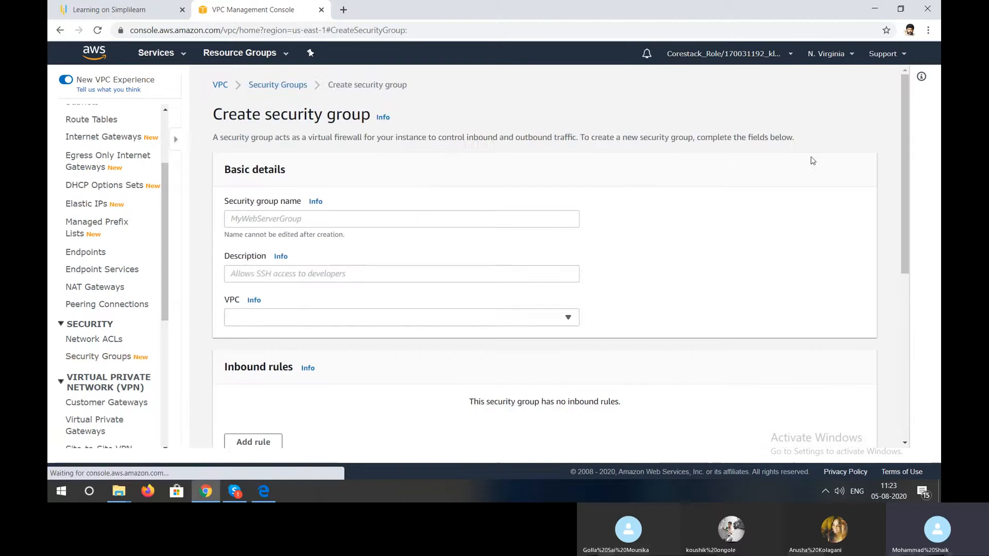
{"action": "left_click", "coordinate": [398, 221]}
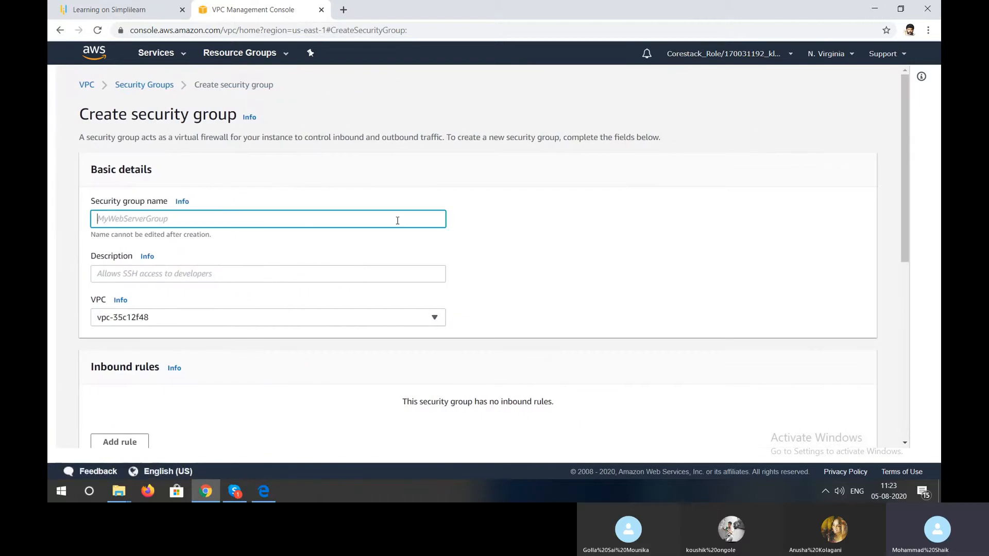
{"action": "type", "text": "databaseserver"}
{"action": "key", "text": "Tab"}
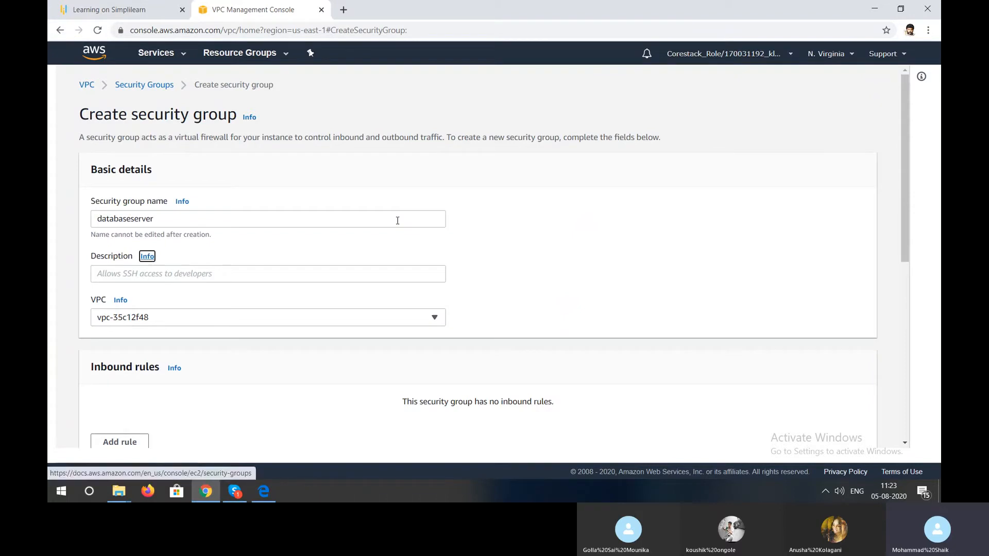
- Set the new group's description to databaseserver and assign it to the webserver VPC
{"action": "key", "text": "Tab"}
{"action": "type", "text": "d"}
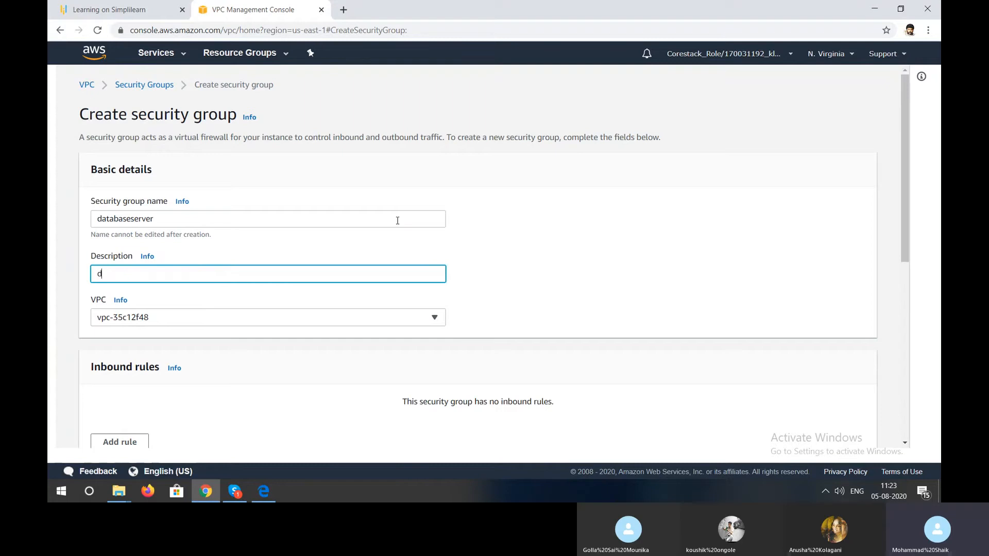
{"action": "type", "text": "atabaseserver"}
{"action": "left_click", "coordinate": [304, 323]}
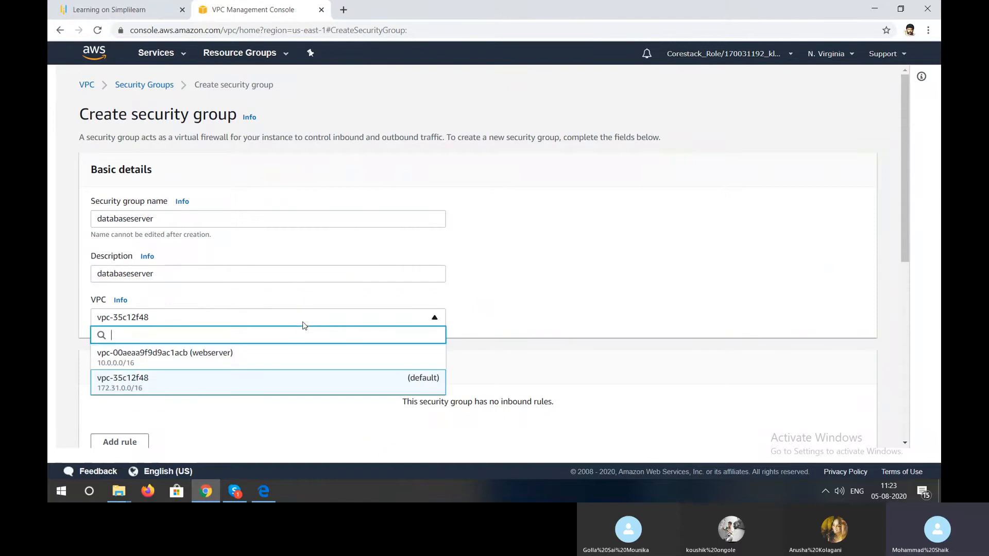
{"action": "left_click", "coordinate": [297, 364]}
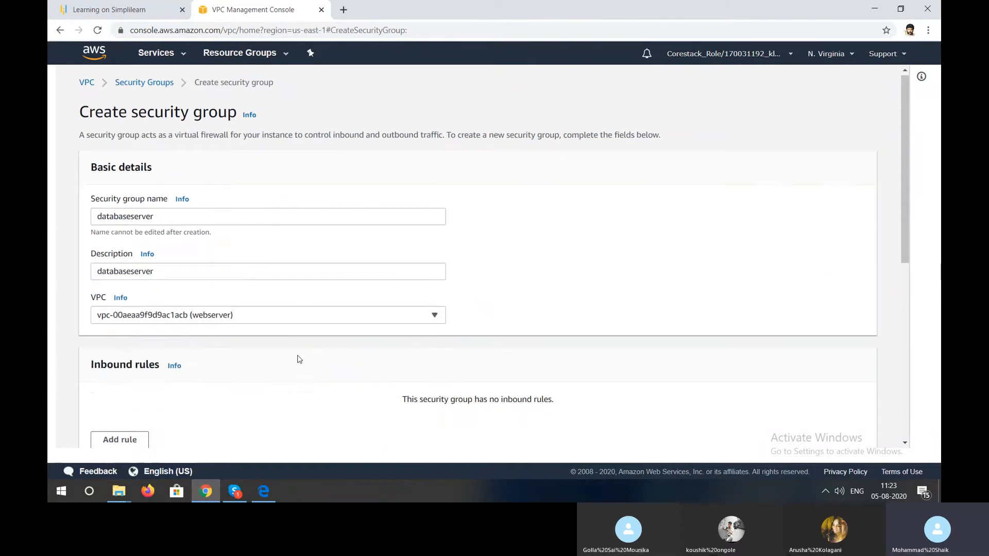
{"action": "scroll", "coordinate": [296, 357], "scroll_direction": "down", "scroll_amount": 3}
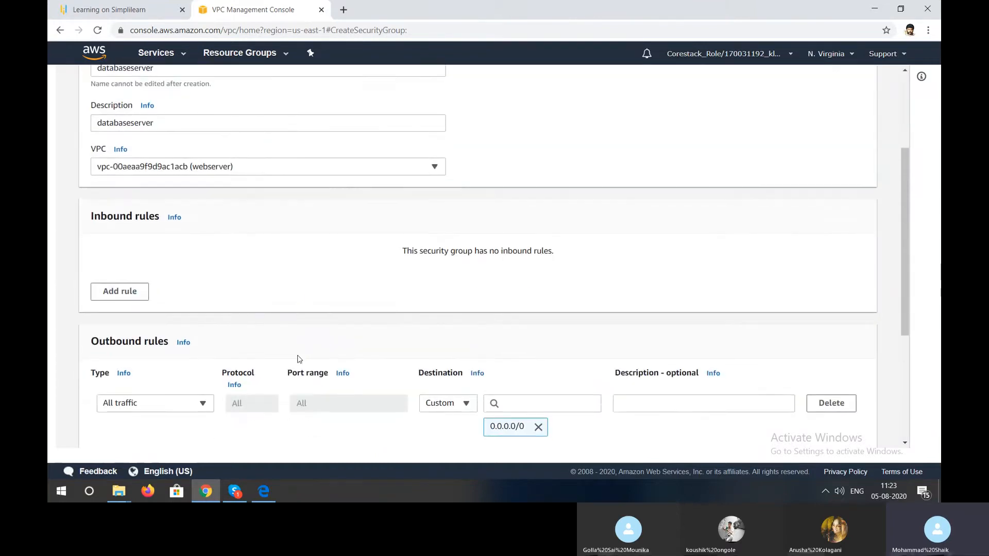
- Add an inbound rule of type MSSQL to the databaseserver security group
{"action": "left_click", "coordinate": [138, 283]}
{"action": "left_click", "coordinate": [165, 257]}
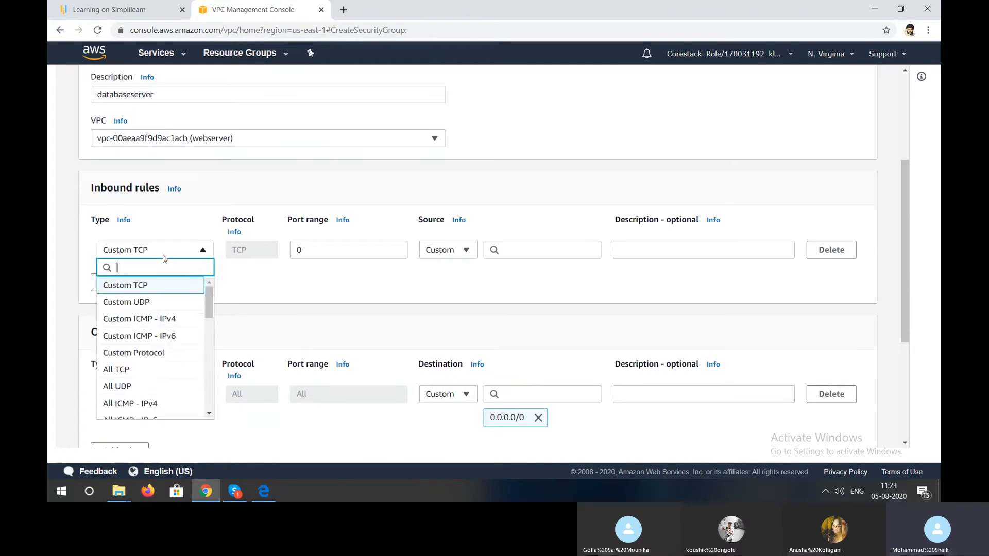
{"action": "scroll", "coordinate": [159, 361], "scroll_direction": "down", "scroll_amount": 3}
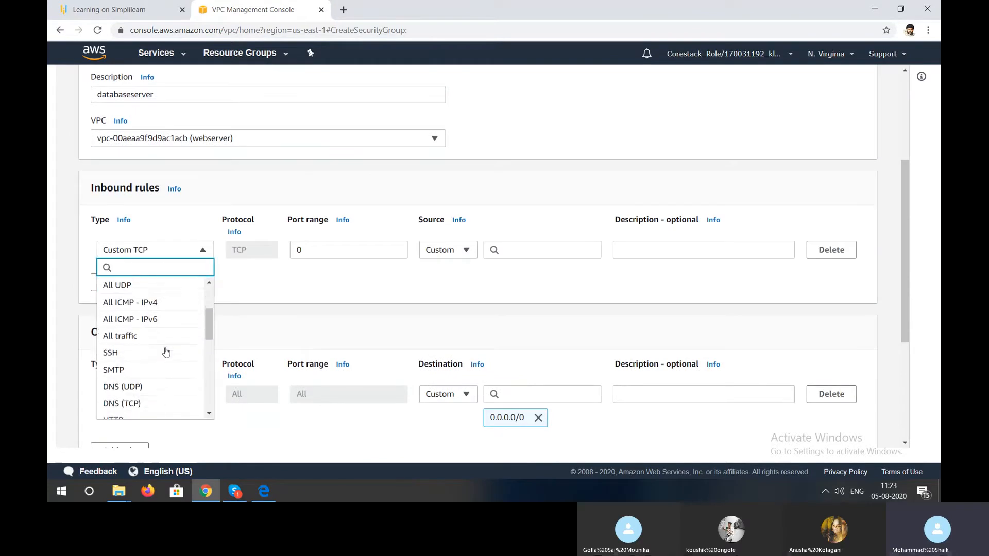
{"action": "scroll", "coordinate": [149, 371], "scroll_direction": "down", "scroll_amount": 5}
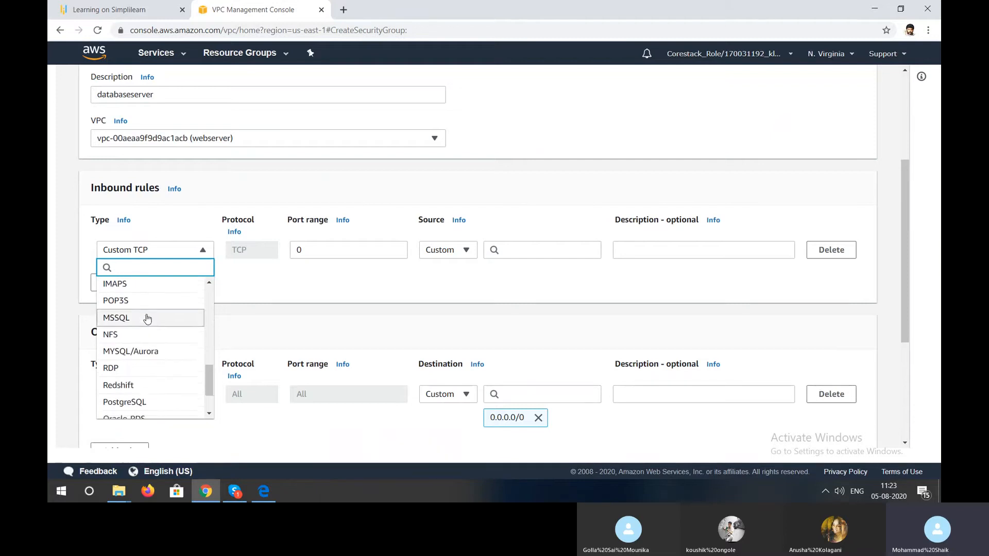
{"action": "left_click", "coordinate": [146, 317]}
- Add a second inbound rule and set its type to RDP
{"action": "left_click", "coordinate": [133, 293]}
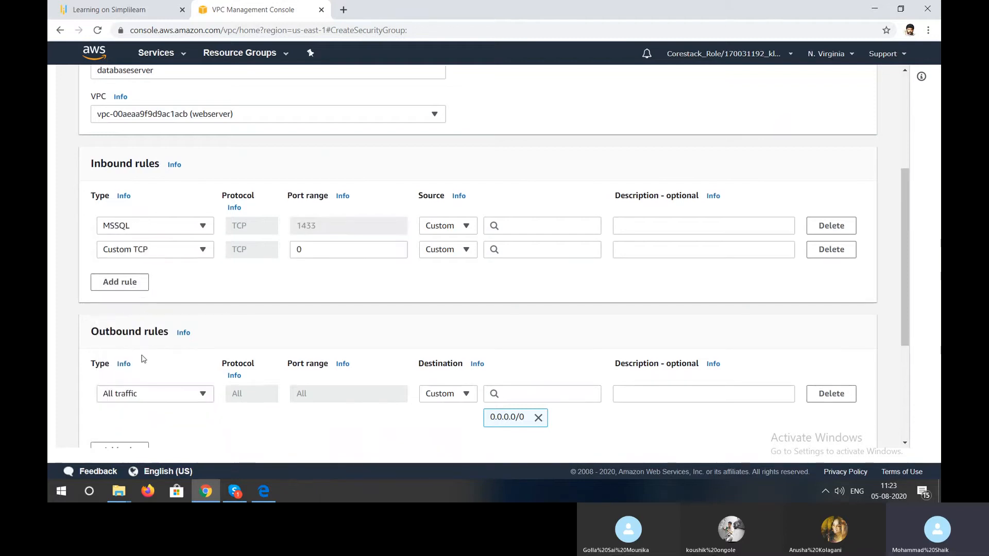
{"action": "left_click", "coordinate": [143, 249]}
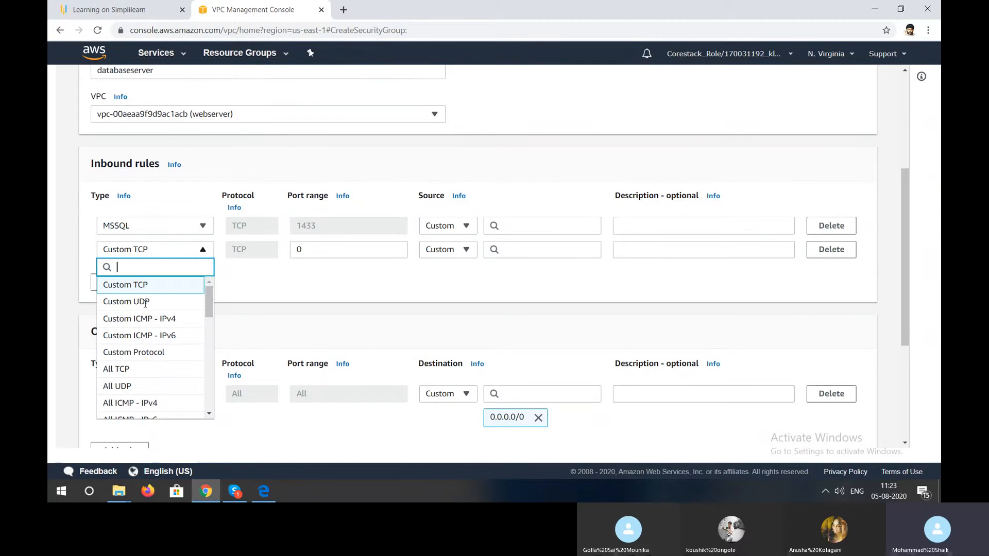
{"action": "scroll", "coordinate": [149, 360], "scroll_direction": "down", "scroll_amount": 5}
{"action": "scroll", "coordinate": [149, 364], "scroll_direction": "down", "scroll_amount": 3}
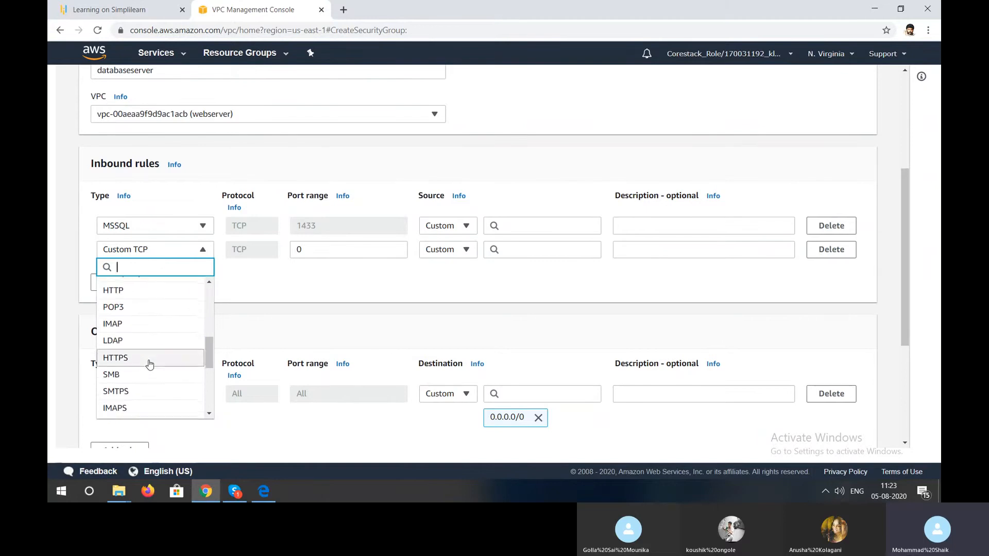
{"action": "scroll", "coordinate": [149, 364], "scroll_direction": "down", "scroll_amount": 2}
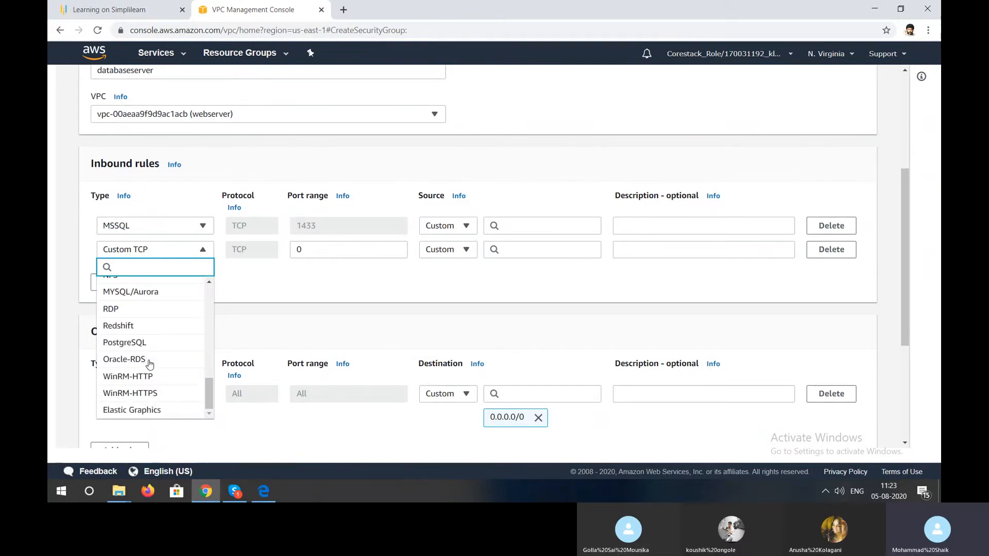
{"action": "left_click", "coordinate": [138, 309]}
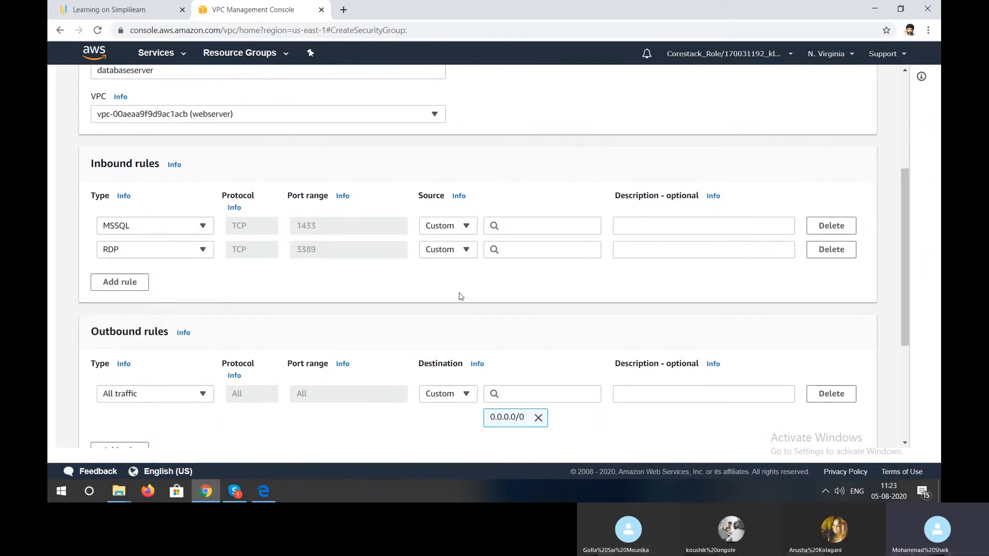
- Add 0.0.0.0/0 as the source for both the MSSQL and RDP inbound rules
{"action": "left_click", "coordinate": [648, 226]}
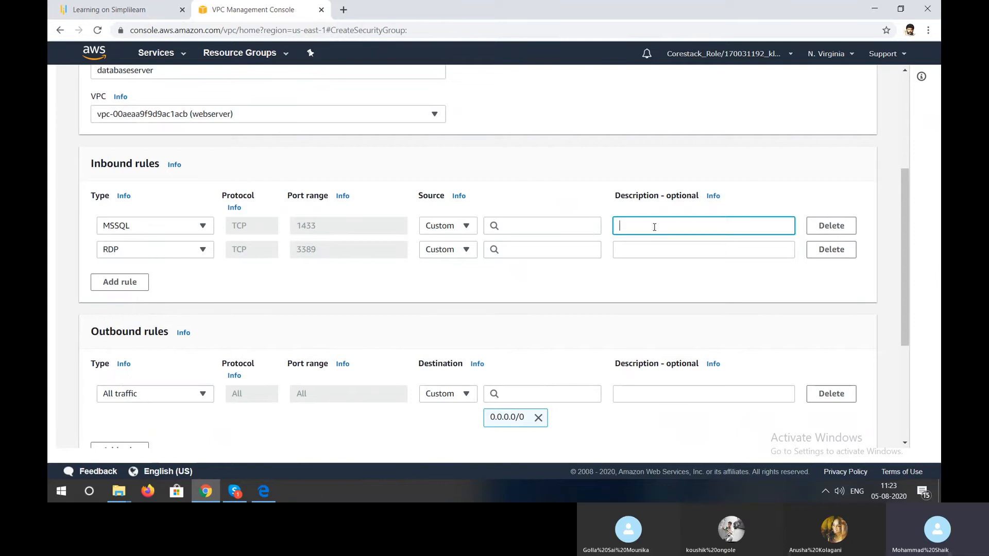
{"action": "left_click", "coordinate": [593, 231]}
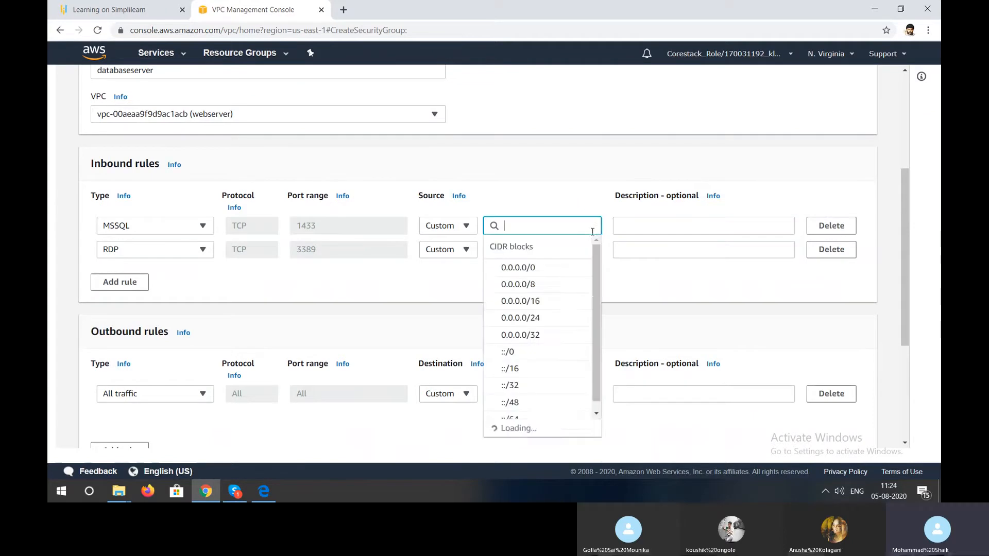
{"action": "left_click", "coordinate": [563, 269]}
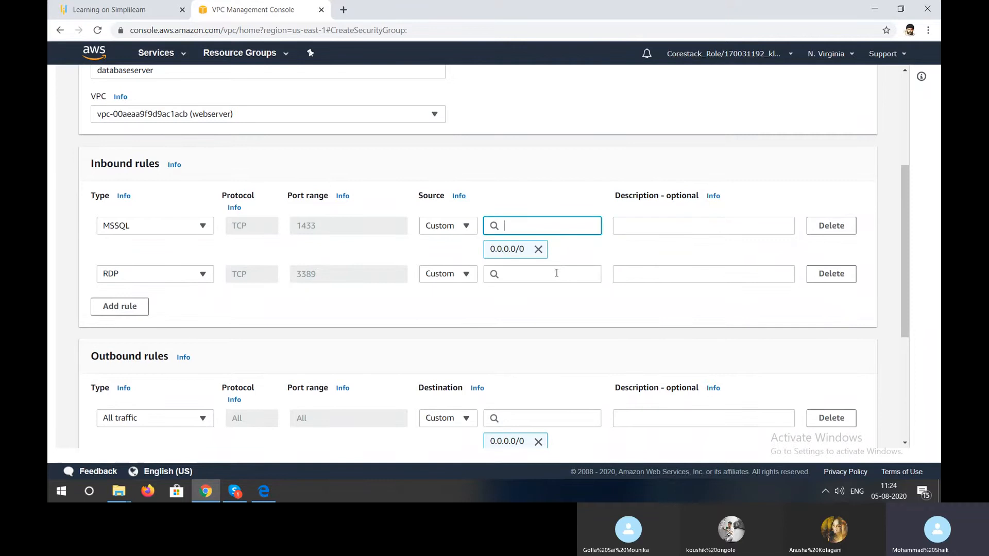
{"action": "left_click", "coordinate": [556, 273]}
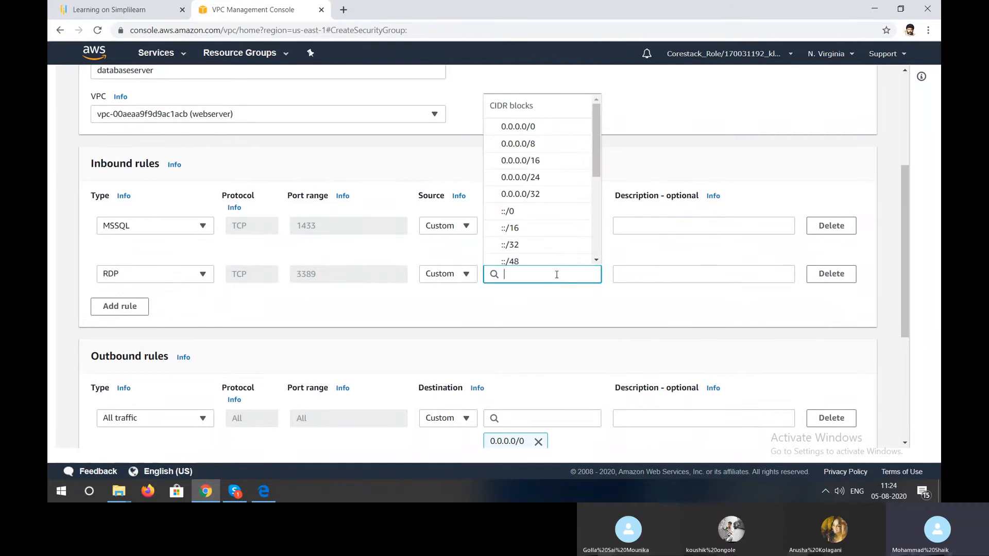
{"action": "left_click", "coordinate": [532, 126]}
- Describe the MSSQL rule as sql and the RDP rule as rdp, and create the security group
{"action": "left_click", "coordinate": [649, 227]}
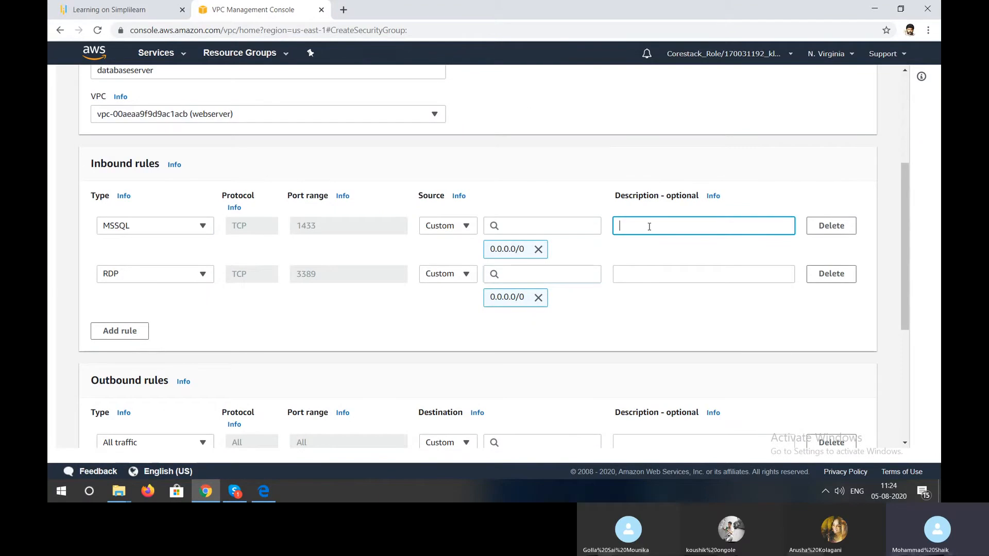
{"action": "type", "text": "sql"}
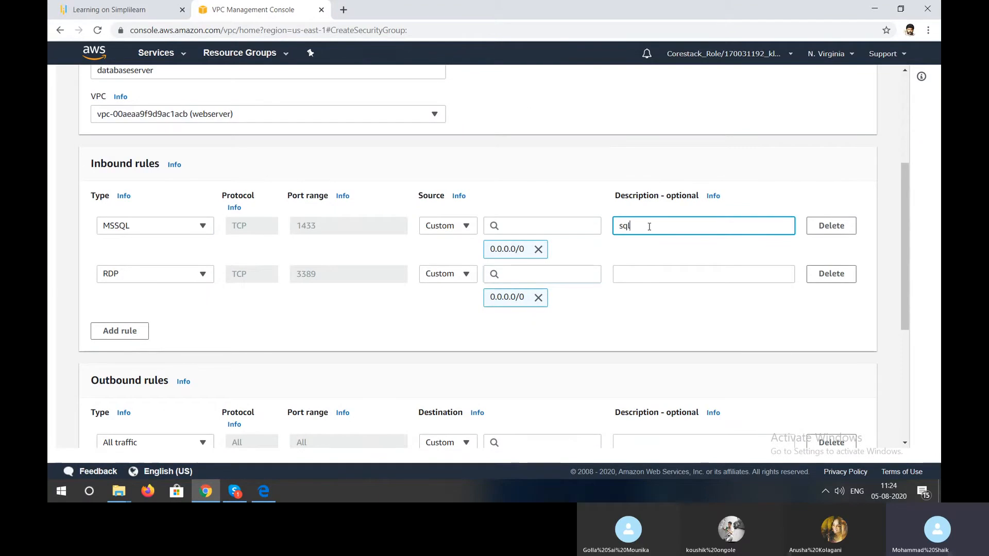
{"action": "left_click", "coordinate": [655, 274]}
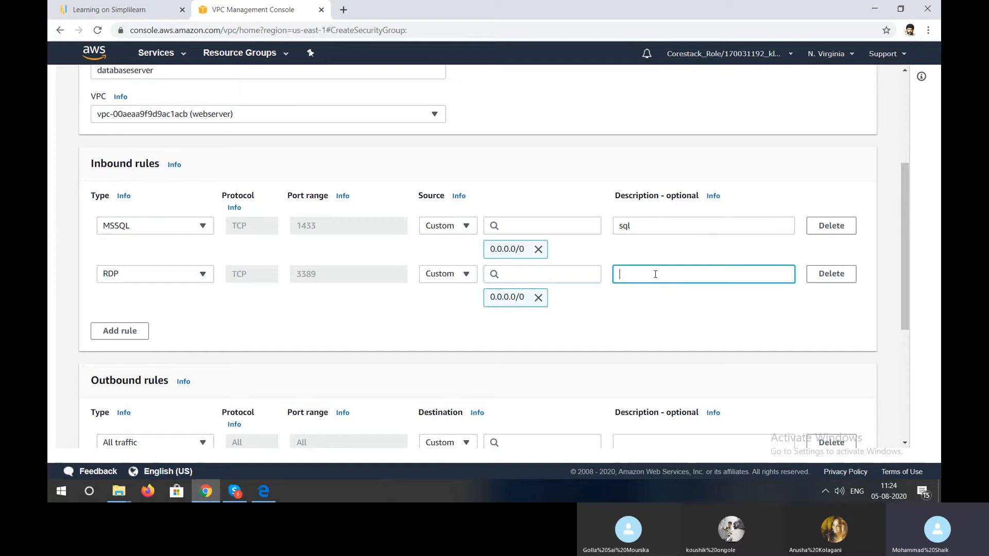
{"action": "type", "text": "rdp"}
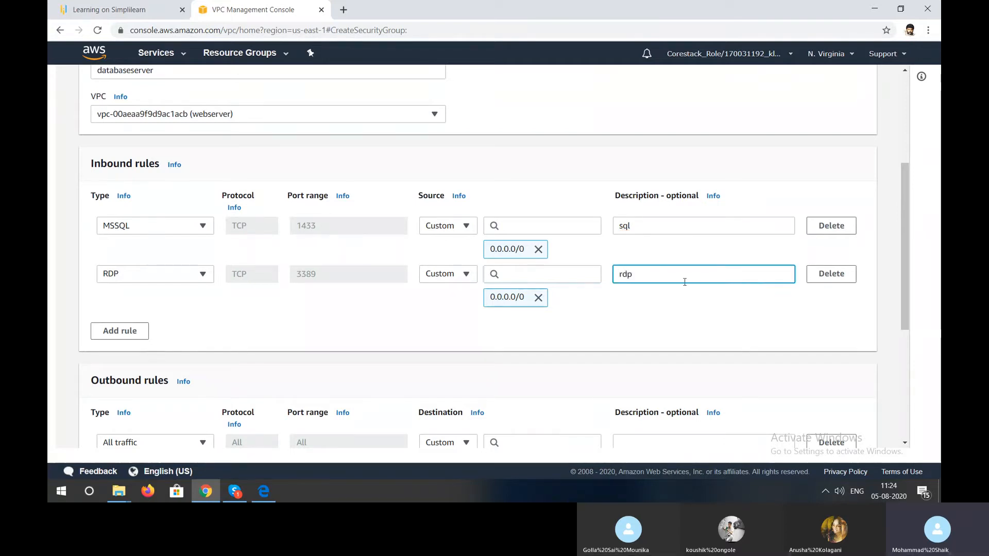
{"action": "scroll", "coordinate": [686, 211], "scroll_direction": "down", "scroll_amount": 1}
{"action": "scroll", "coordinate": [685, 211], "scroll_direction": "down", "scroll_amount": 5}
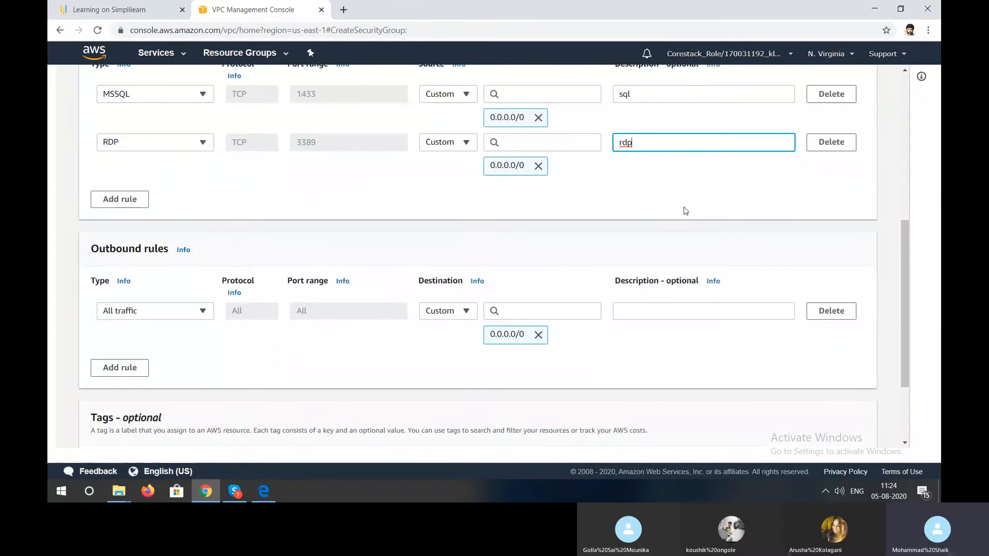
{"action": "left_click", "coordinate": [821, 429]}
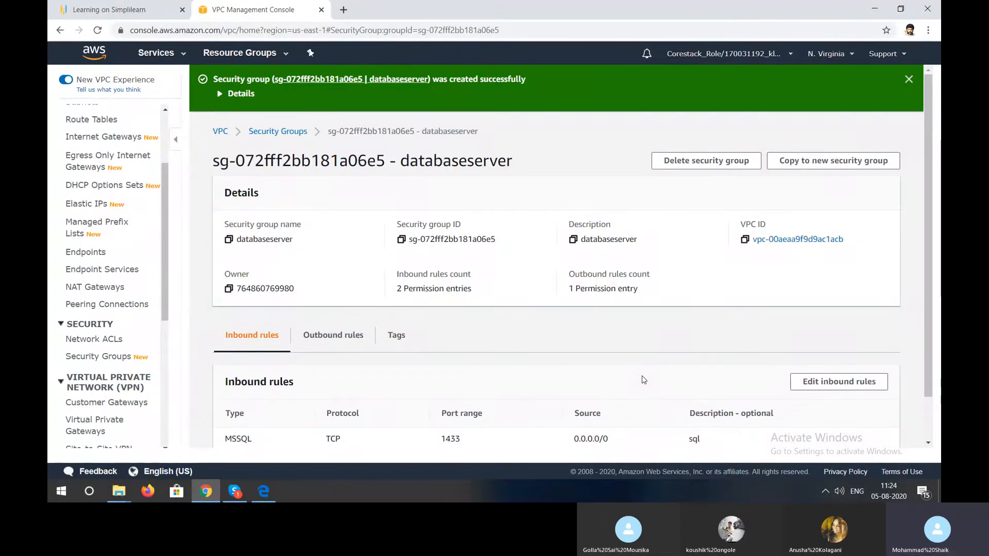
- Go back to the list of security groups
{"action": "scroll", "coordinate": [107, 364], "scroll_direction": "down", "scroll_amount": 3}
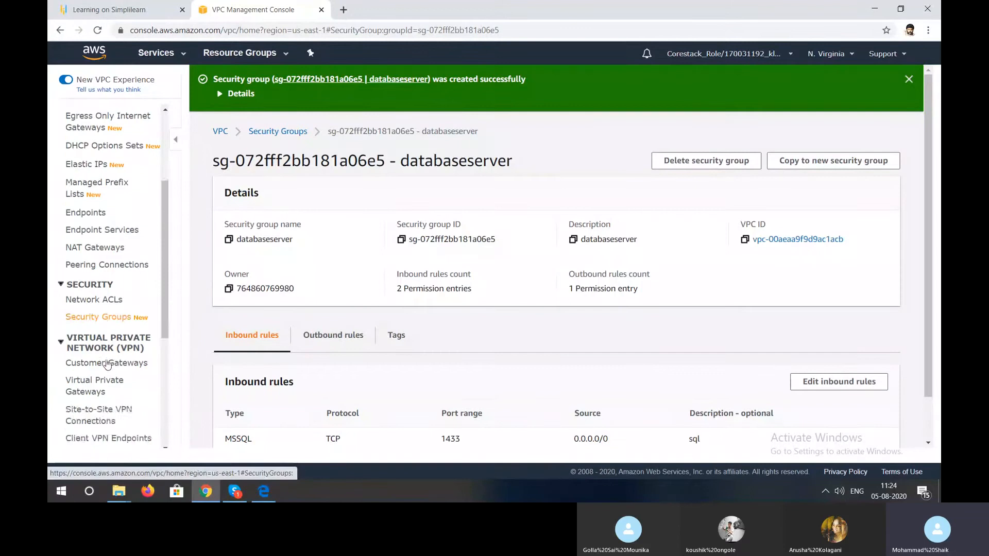
{"action": "scroll", "coordinate": [107, 360], "scroll_direction": "down", "scroll_amount": 2}
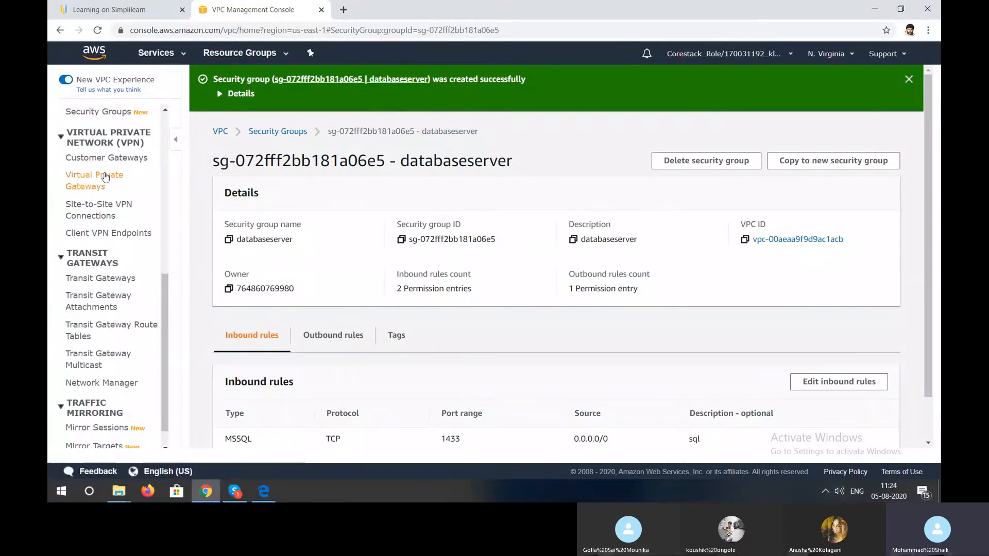
{"action": "left_click", "coordinate": [105, 114]}
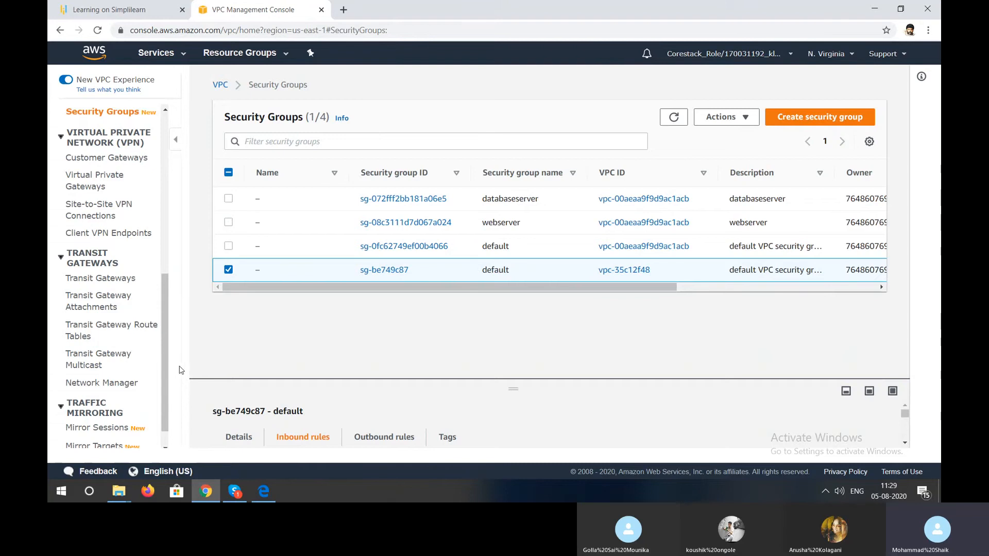
{"action": "left_click", "coordinate": [234, 491]}
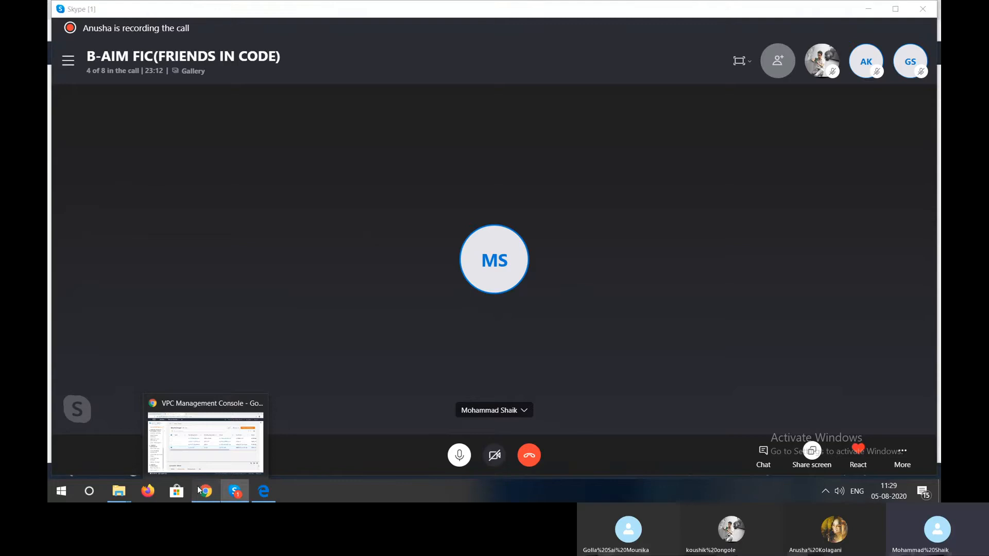
{"action": "left_click", "coordinate": [199, 490]}
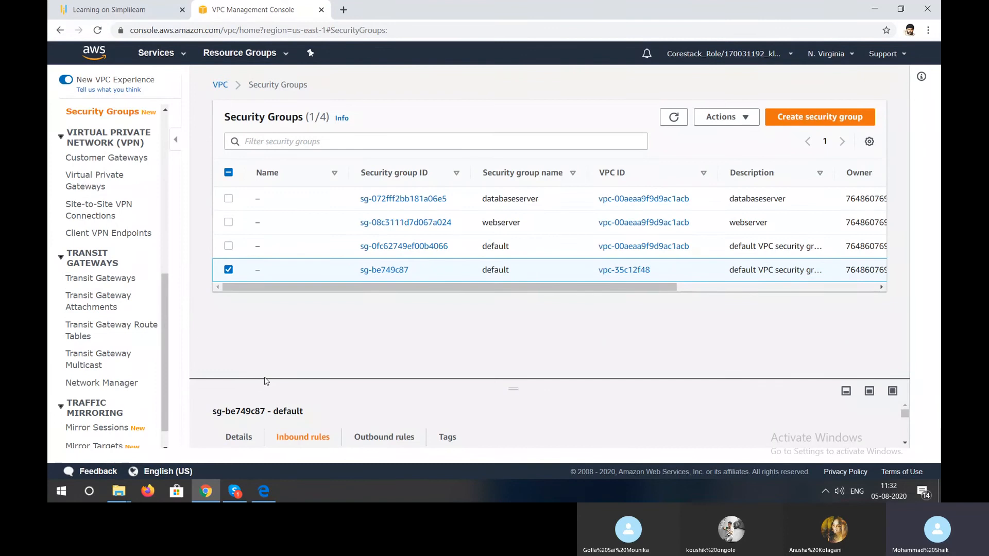
{"action": "scroll", "coordinate": [128, 373], "scroll_direction": "down", "scroll_amount": 1}
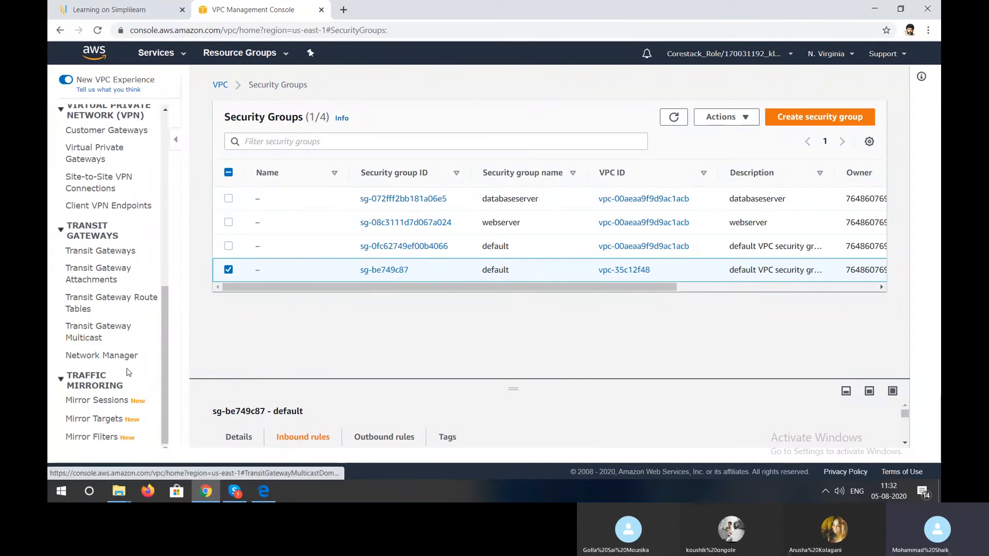
{"action": "scroll", "coordinate": [150, 308], "scroll_direction": "up", "scroll_amount": 4}
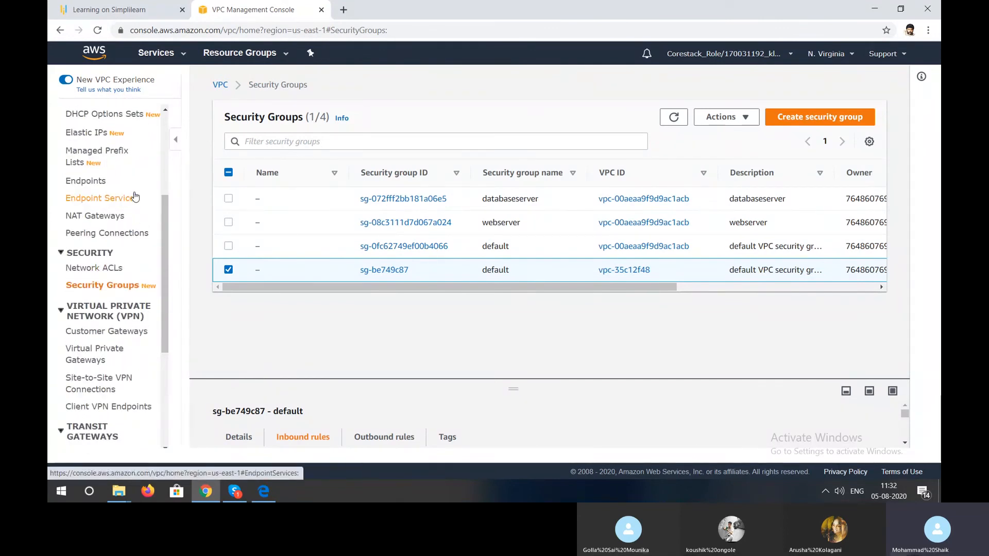
{"action": "scroll", "coordinate": [101, 323], "scroll_direction": "up", "scroll_amount": 1}
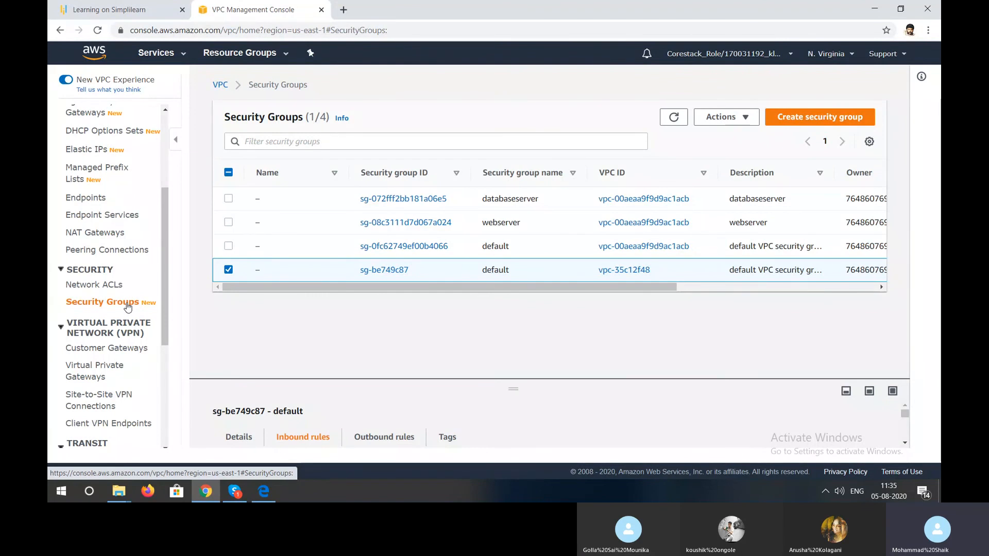
{"action": "left_click", "coordinate": [235, 492]}
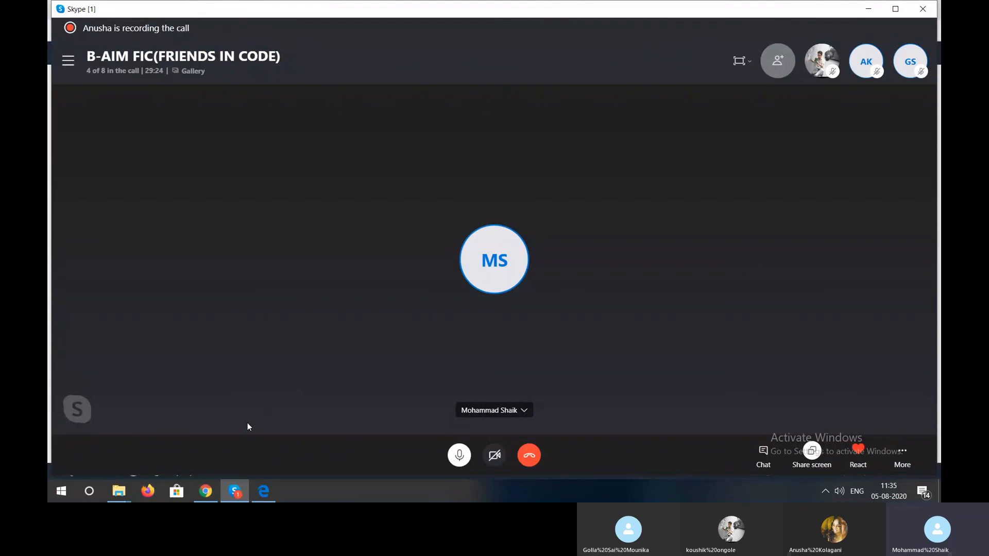
{"action": "left_click", "coordinate": [215, 490]}
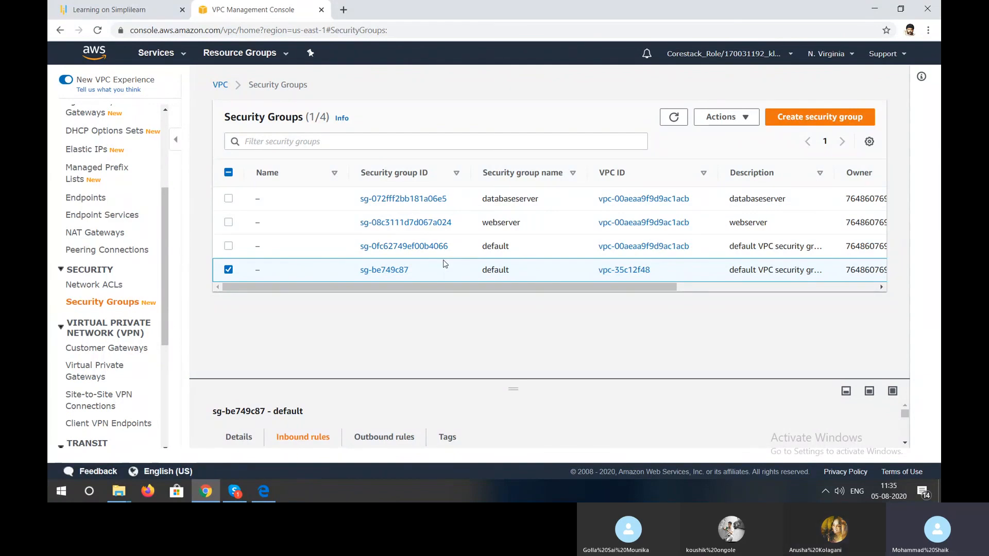
- Raise the system volume to 100
{"action": "key", "text": "XF86AudioRaiseVolume"}
{"action": "key", "text": "XF86AudioRaiseVolume"}
{"action": "key", "text": "XF86AudioRaiseVolume"}
{"action": "key", "text": "XF86AudioRaiseVolume"}
{"action": "key", "text": "XF86AudioRaiseVolume"}
{"action": "key", "text": "XF86AudioRaiseVolume"}
{"action": "key", "text": "XF86AudioRaiseVolume"}
{"action": "key", "text": "XF86AudioRaiseVolume"}
{"action": "key", "text": "XF86AudioRaiseVolume"}
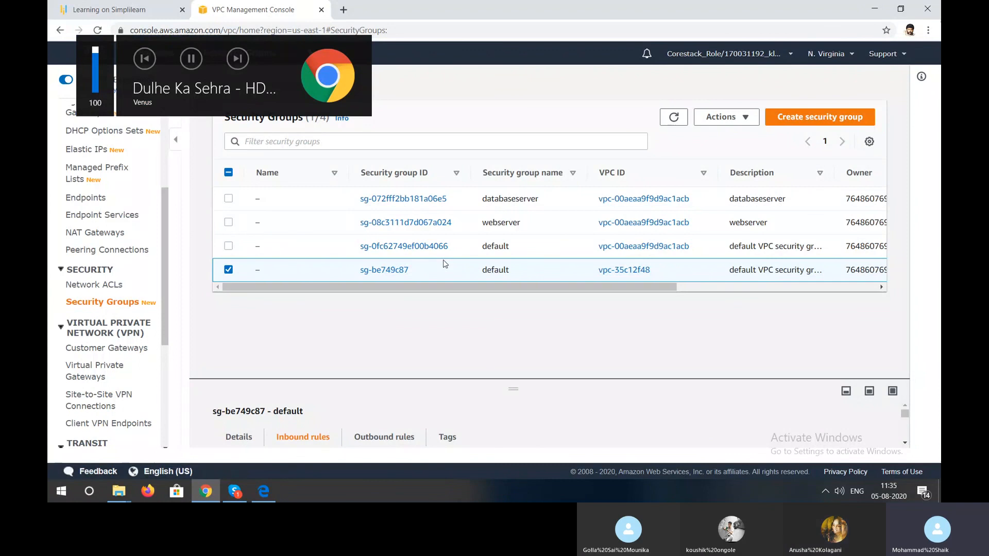